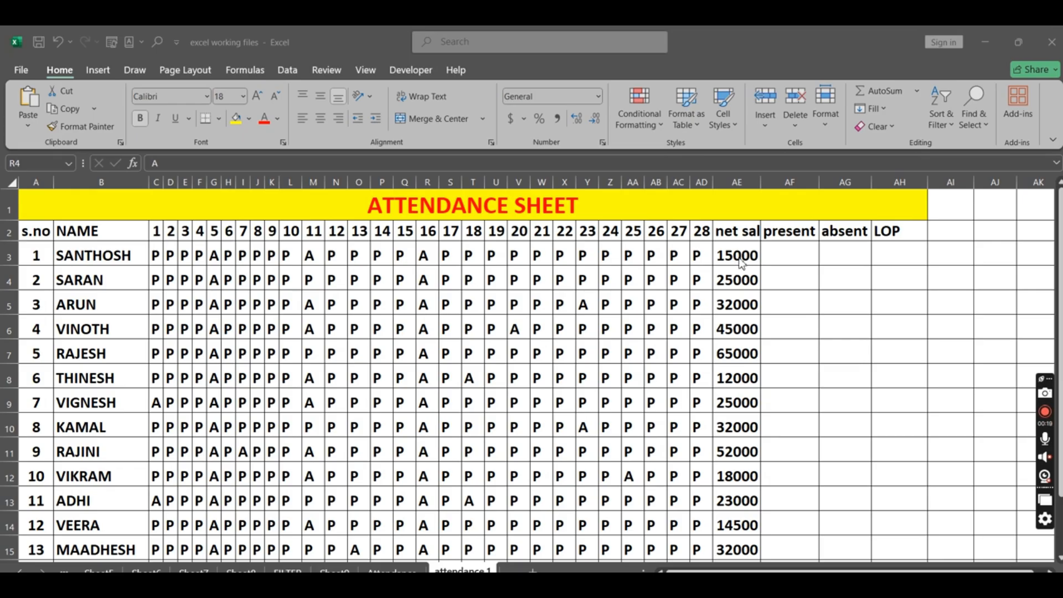
scroll(749, 302, "down", 1)
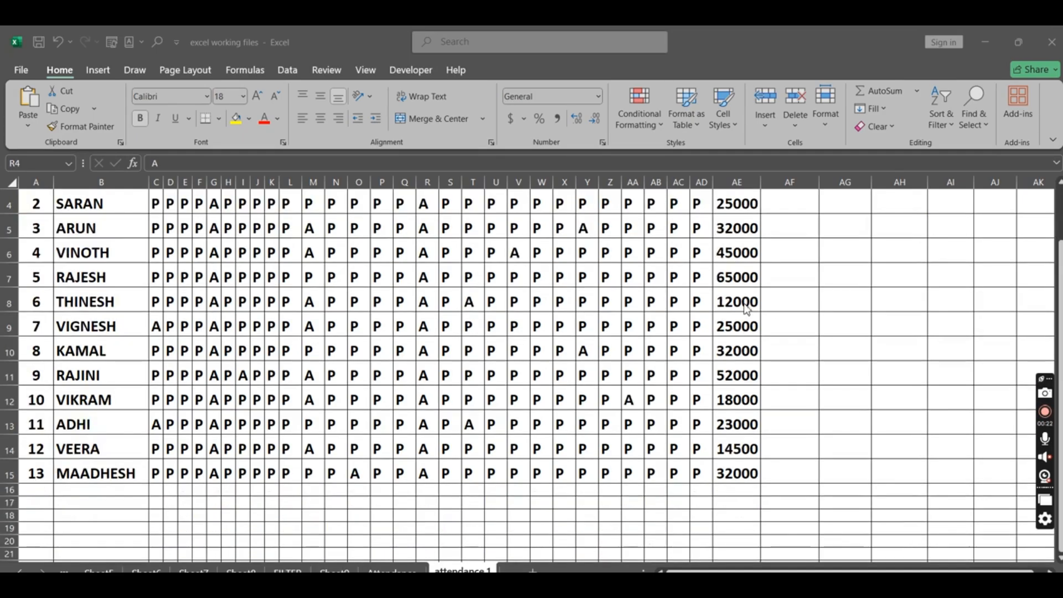
scroll(748, 310, "up", 1)
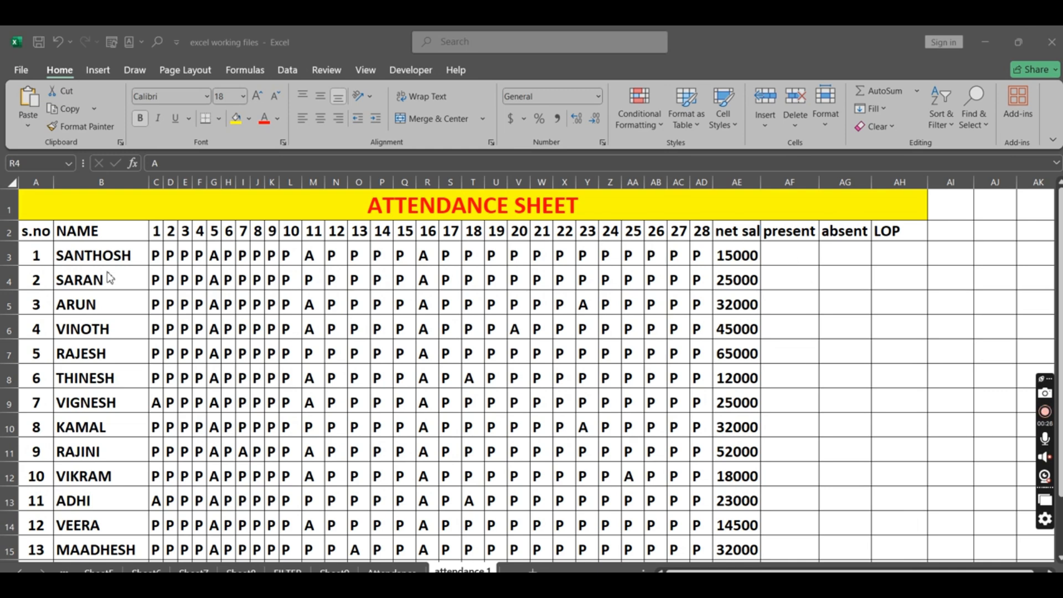
left_click(255, 261)
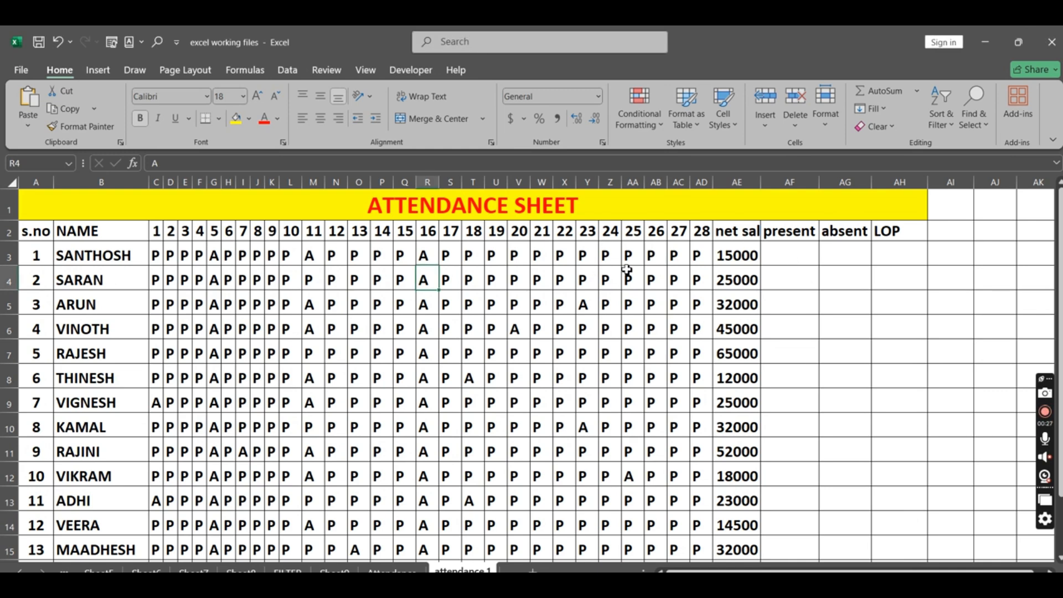
left_click(792, 257)
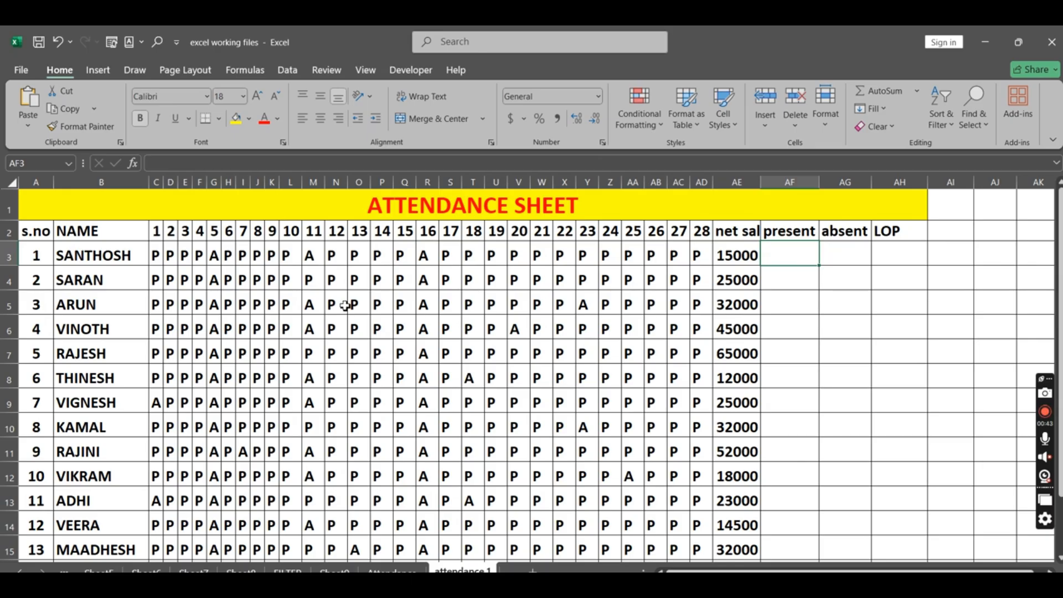
left_click_drag(155, 256, 695, 501)
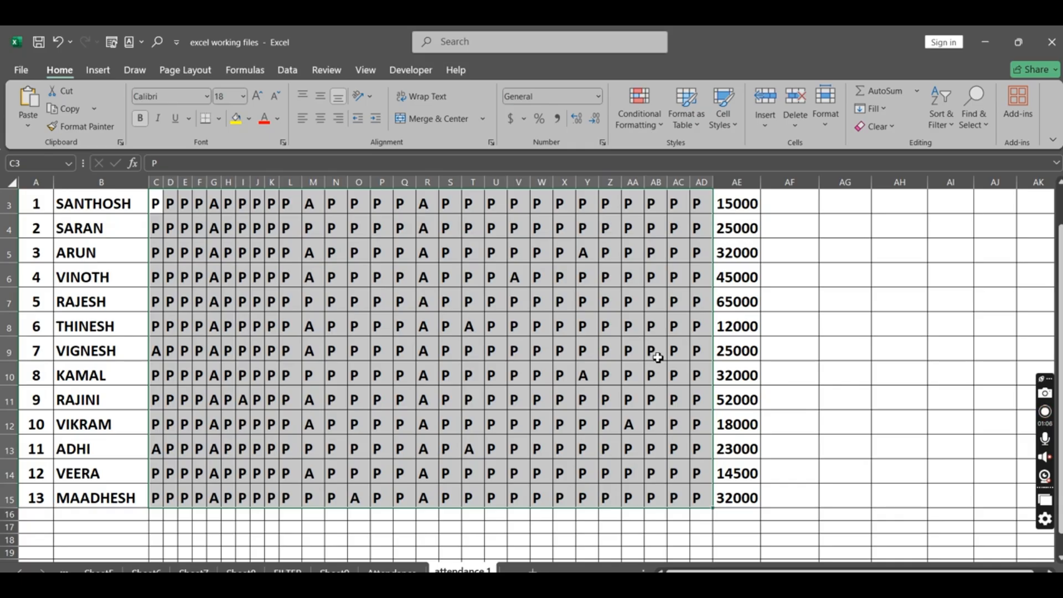
left_click(656, 124)
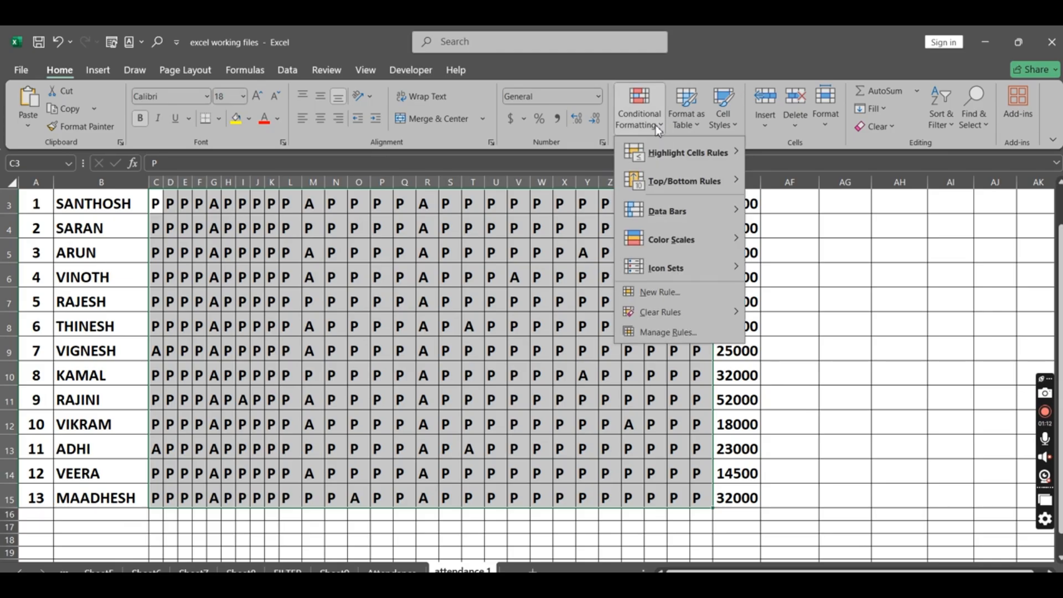
left_click(429, 281)
scroll(427, 277, "up", 1)
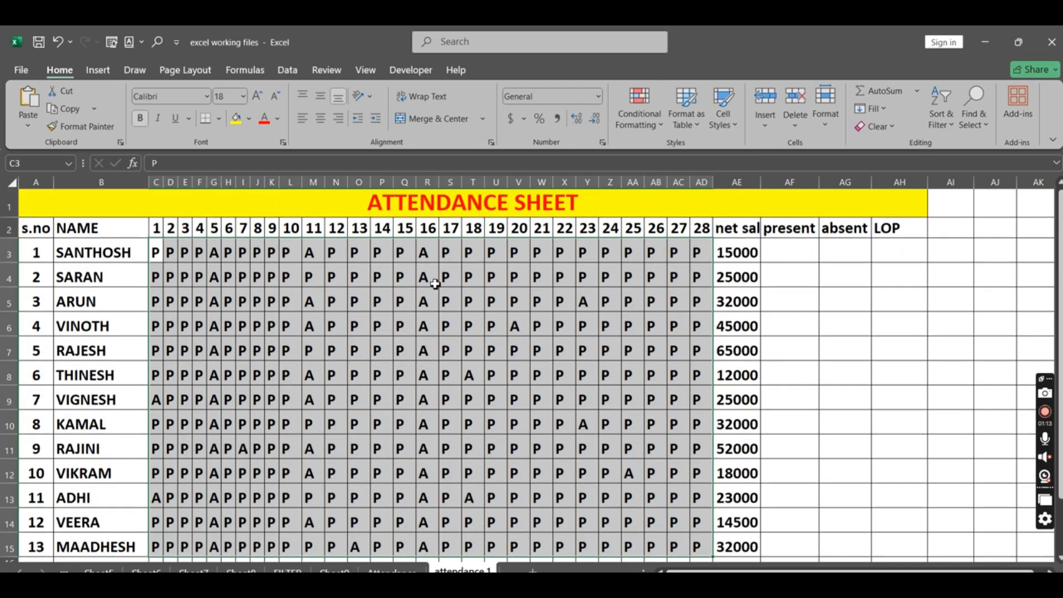
left_click(336, 280)
Step: Start an Equal To highlight rule on all attendance marks in C3:AD15, matching cells equal to ="P"
left_click_drag(155, 255, 697, 497)
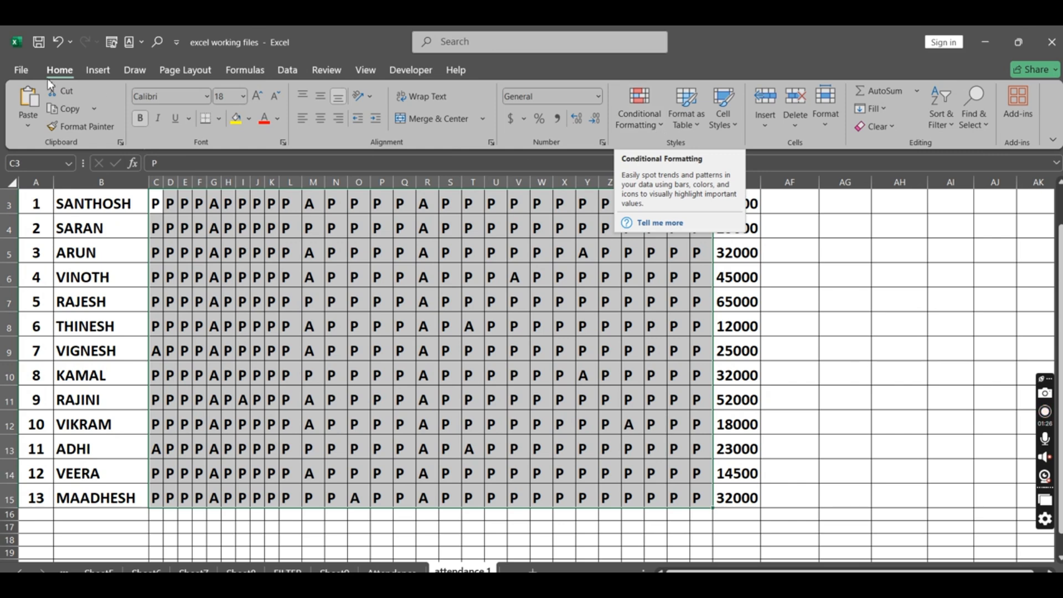
left_click(658, 126)
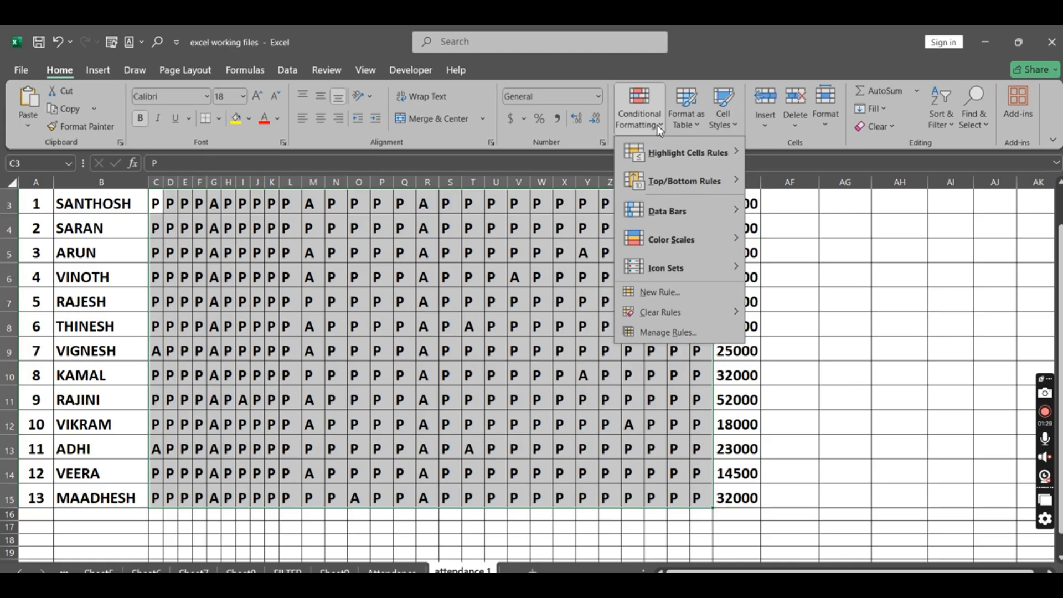
mouse_move(673, 157)
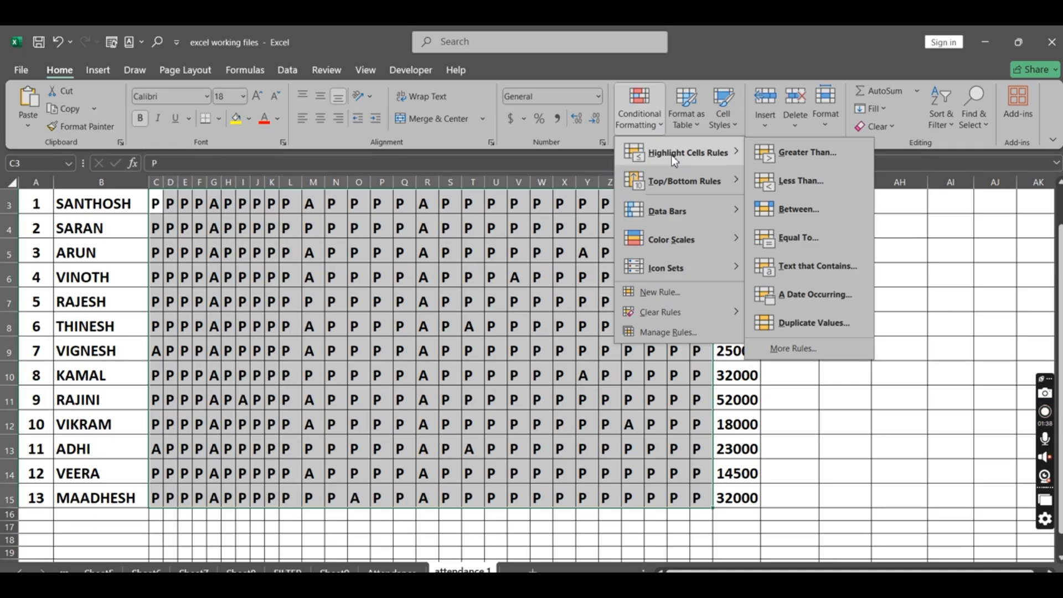
left_click(823, 235)
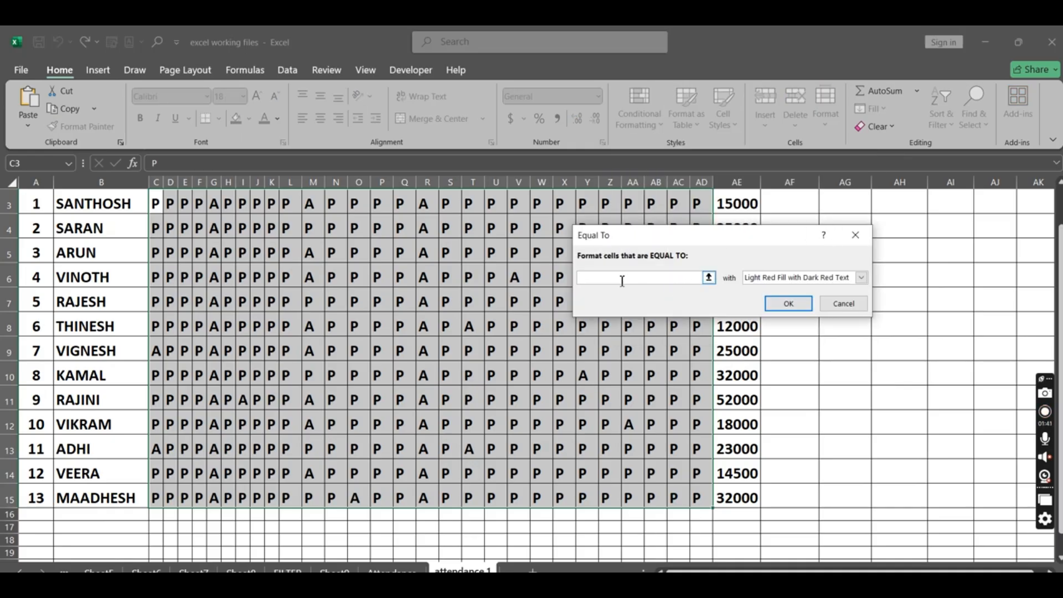
type("=\"P\"")
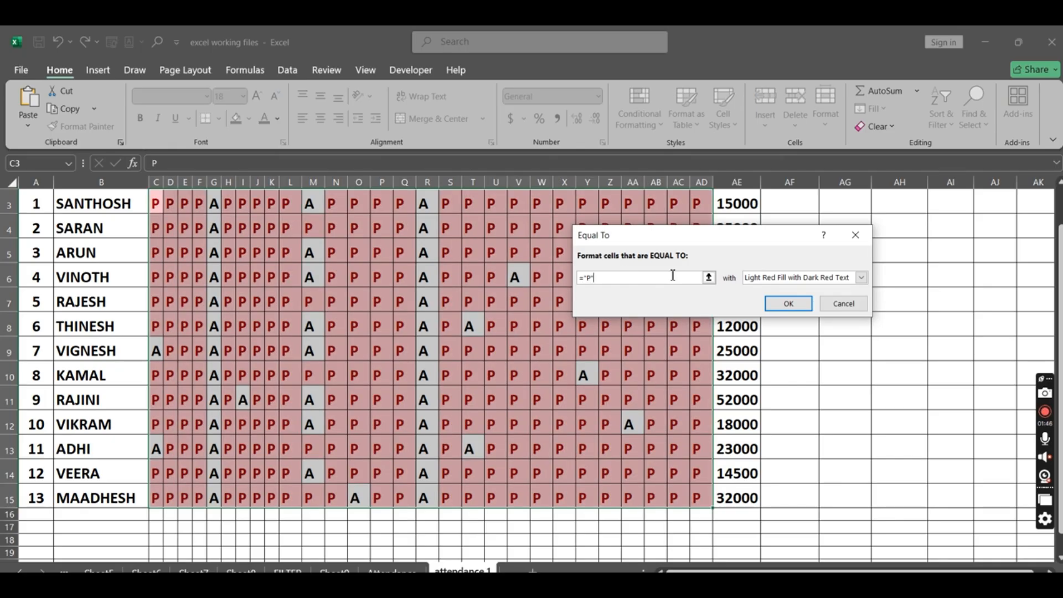
Step: Give the "P" rule a custom format with a light blue fill and bold font, and apply it
left_click(862, 278)
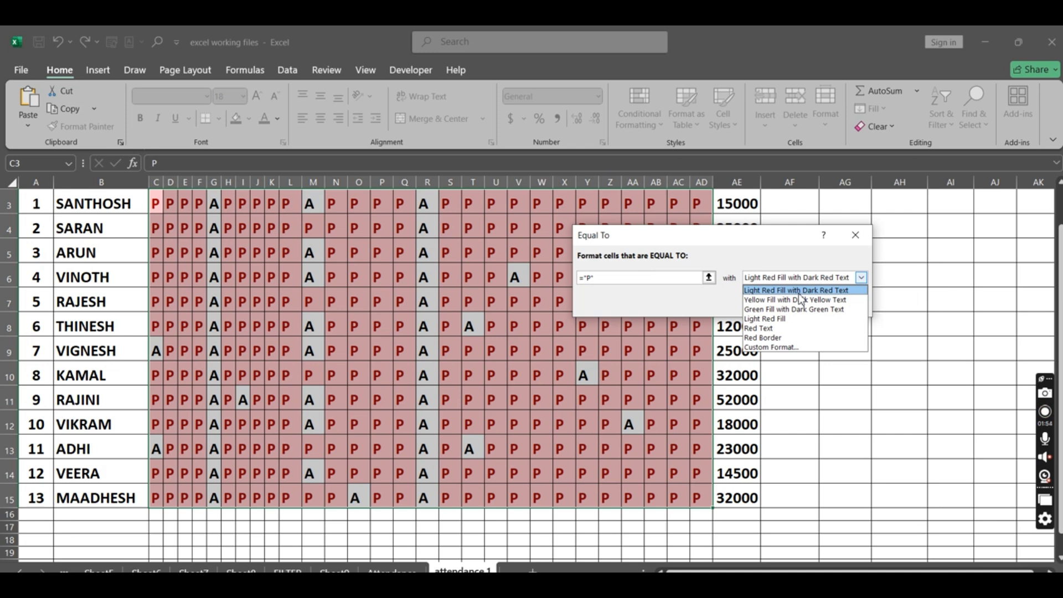
left_click(799, 348)
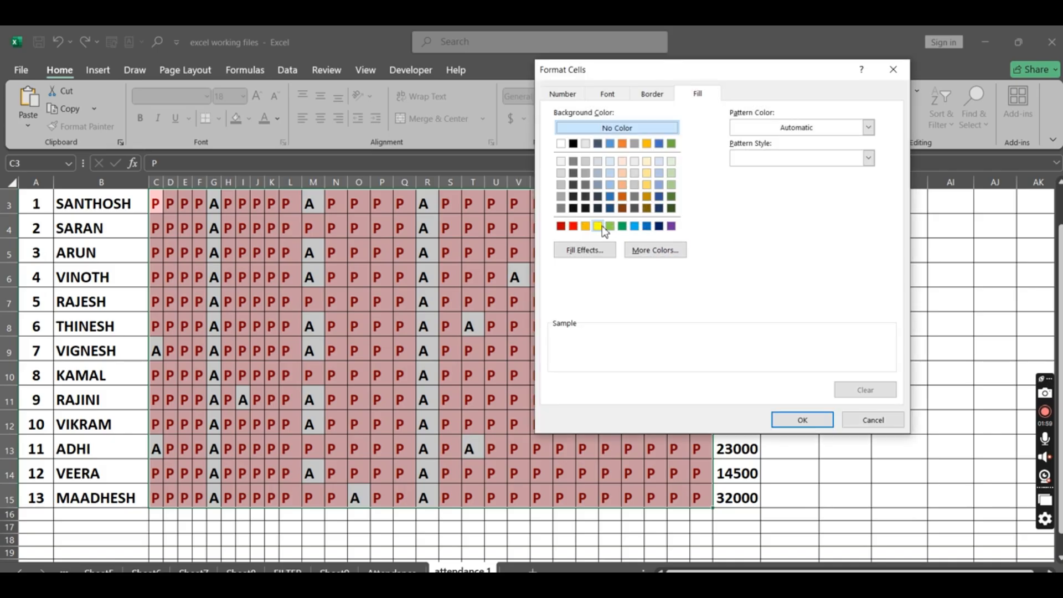
left_click(598, 226)
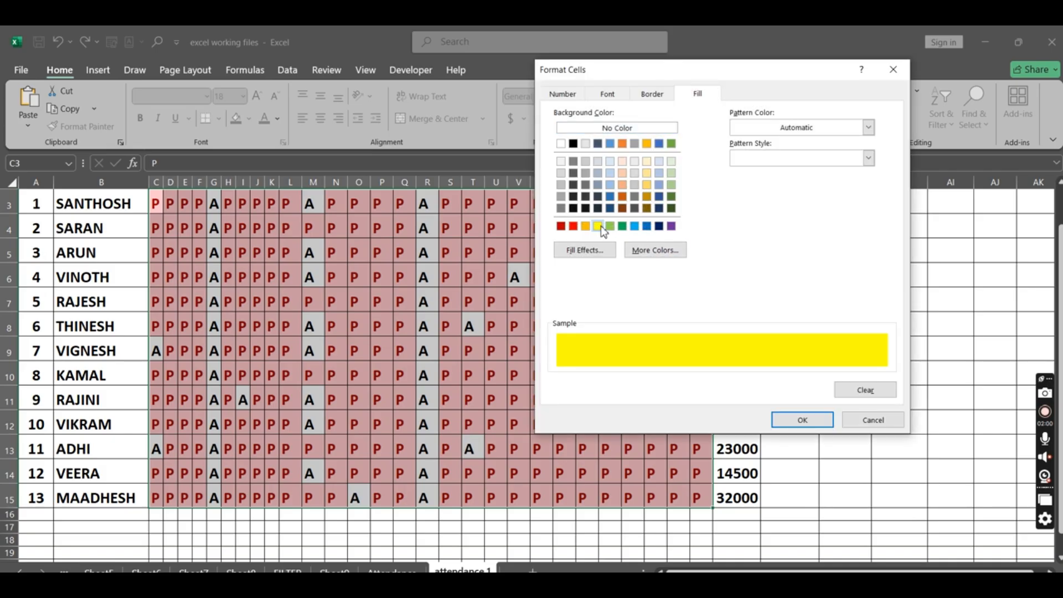
left_click(633, 226)
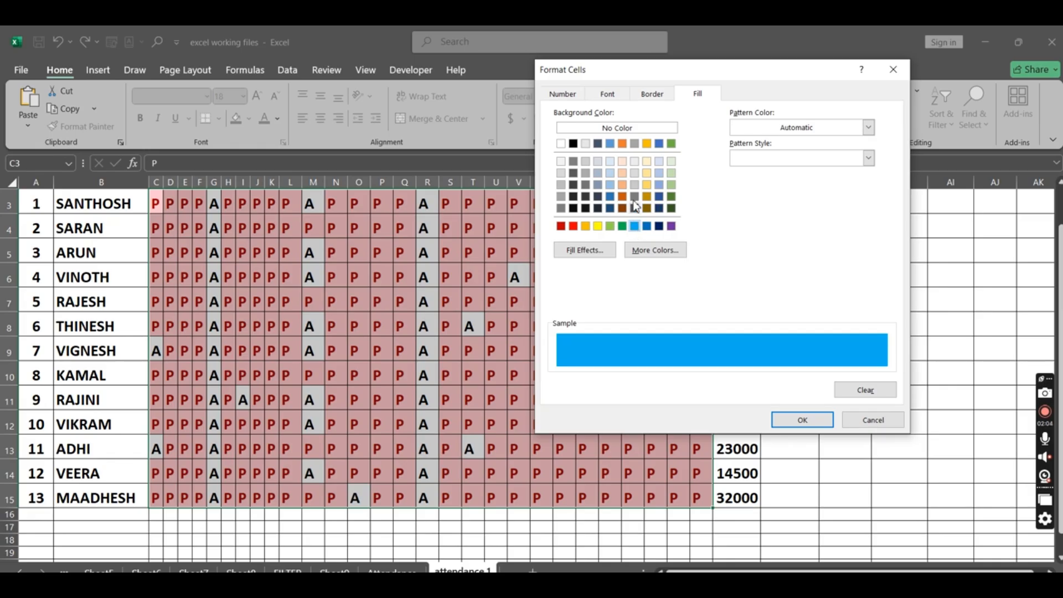
left_click(651, 93)
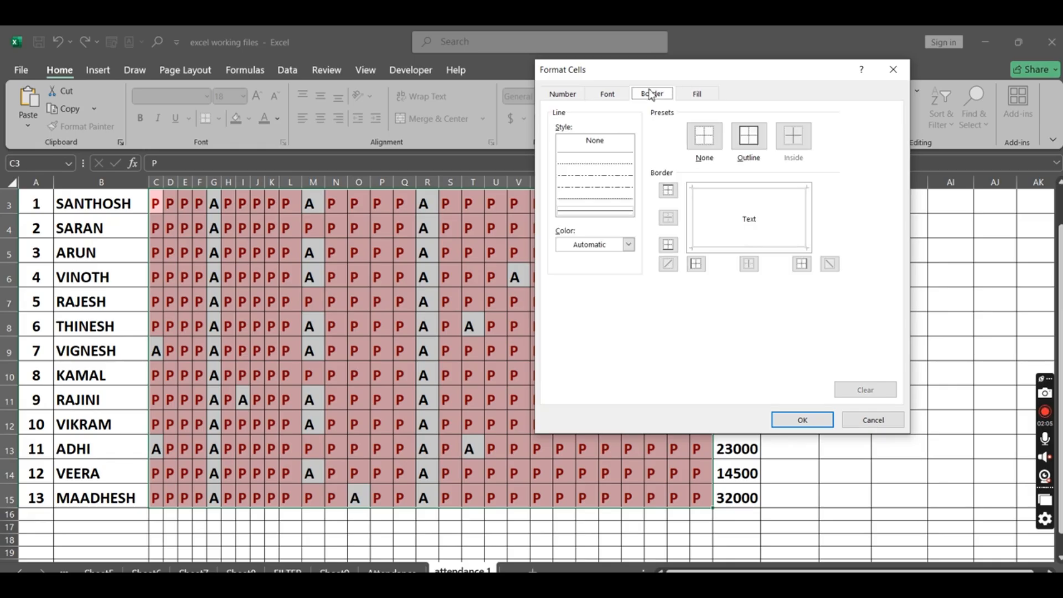
left_click(618, 94)
left_click(722, 160)
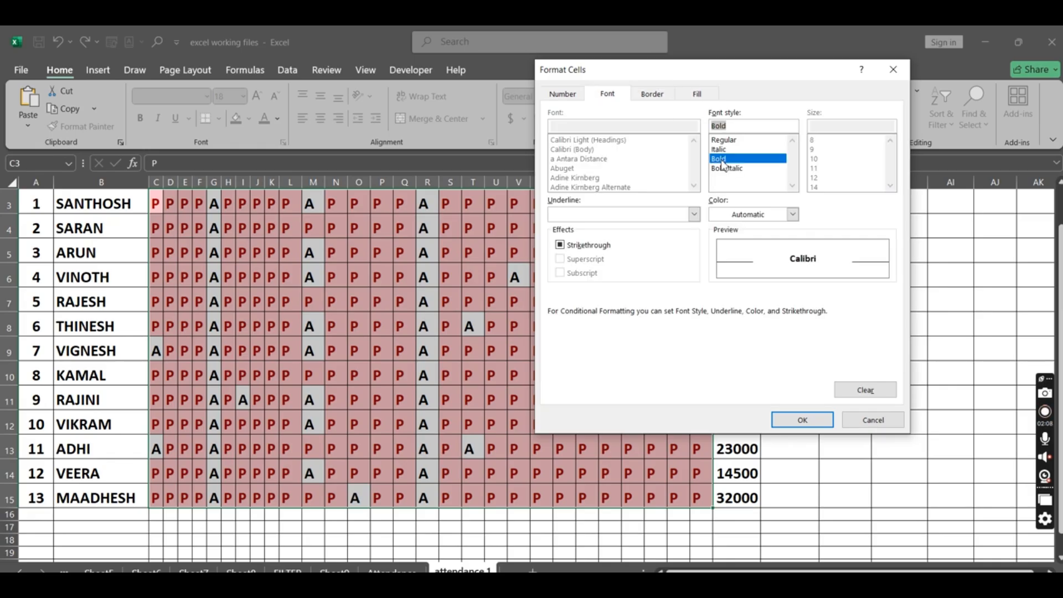
left_click(807, 422)
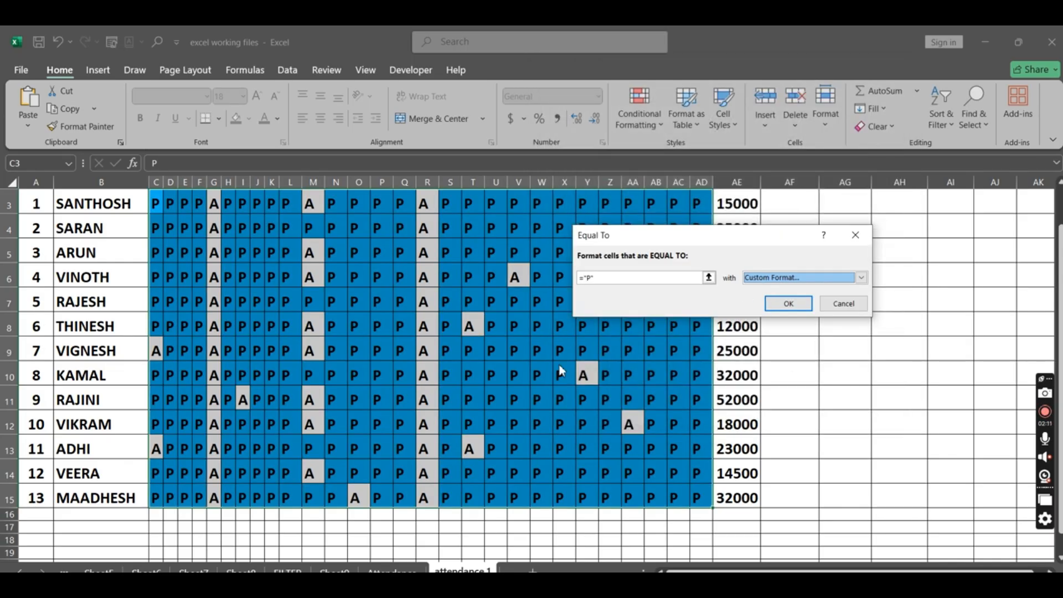
left_click(788, 304)
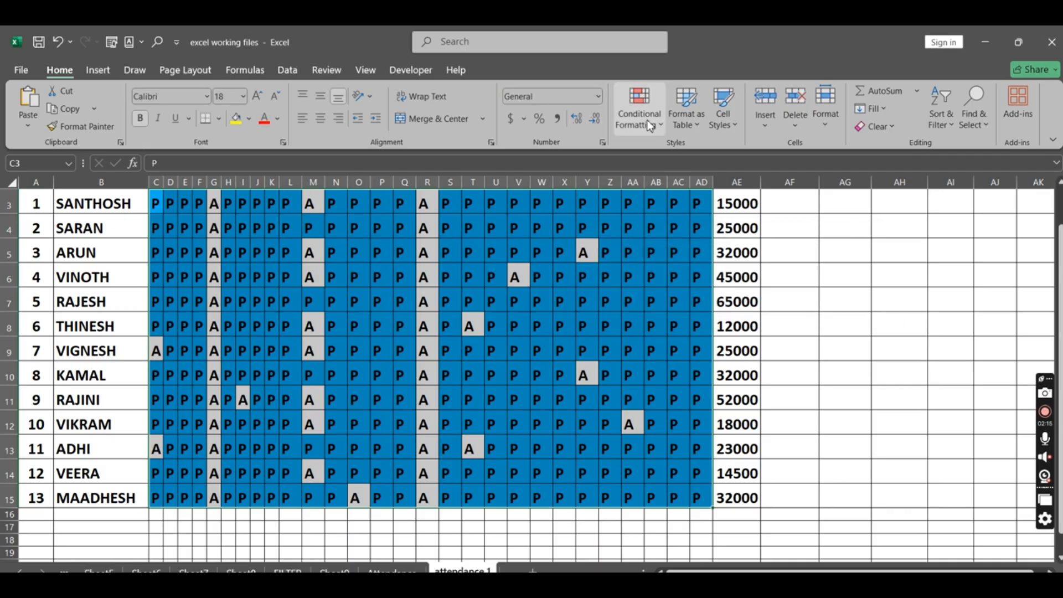
Step: Start a second Equal To highlight rule on the same attendance range, matching cells equal to ="A"
left_click(650, 125)
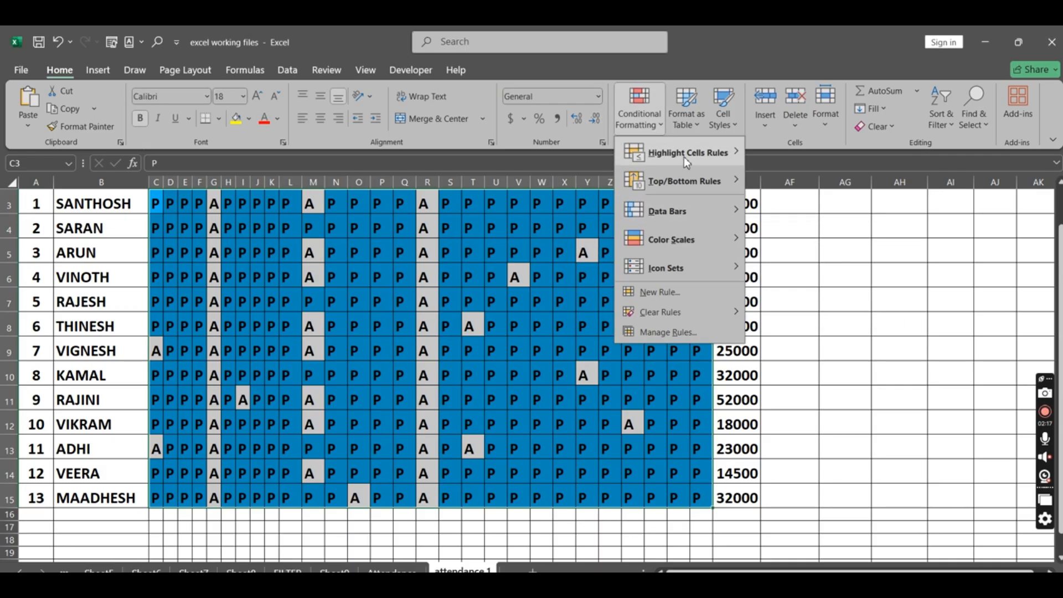
left_click(816, 244)
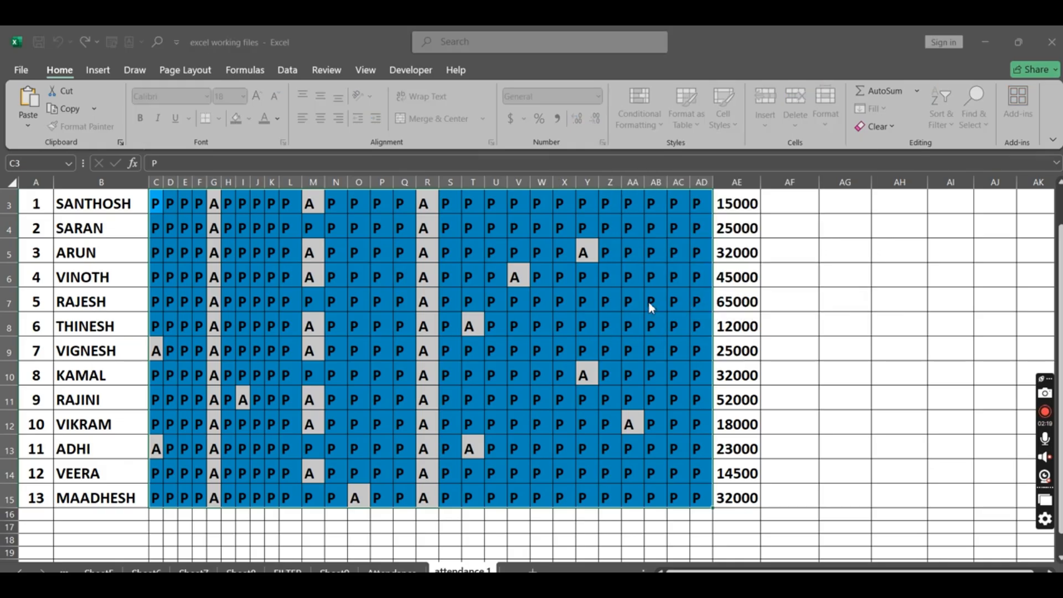
type("=\"A\"")
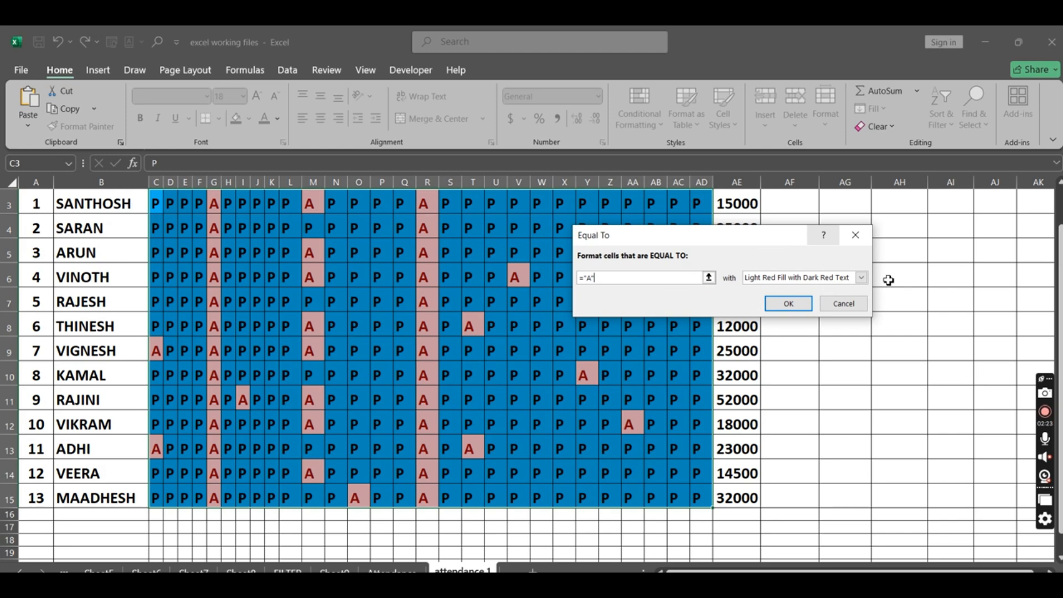
Step: Give the "A" rule a custom format with a light green fill and purple font color, apply it and deselect the range
left_click(862, 278)
left_click(770, 348)
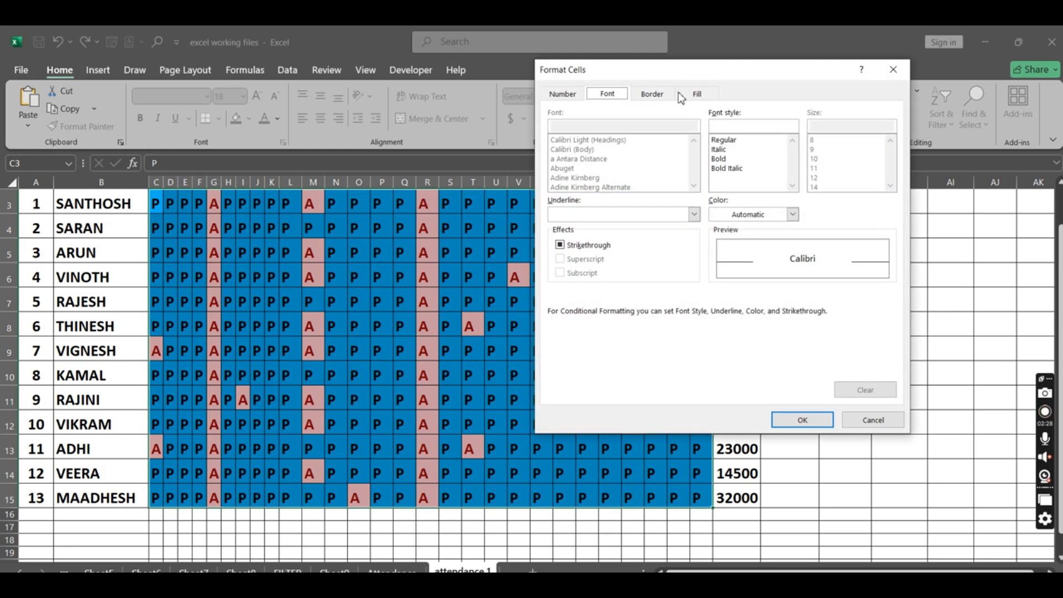
left_click(698, 94)
left_click(671, 173)
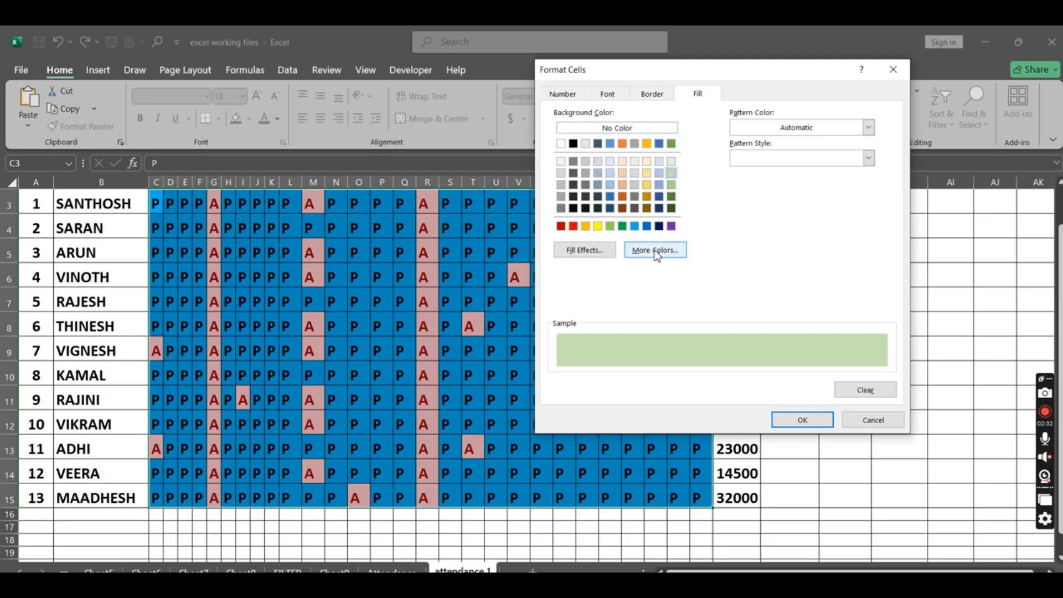
left_click(610, 98)
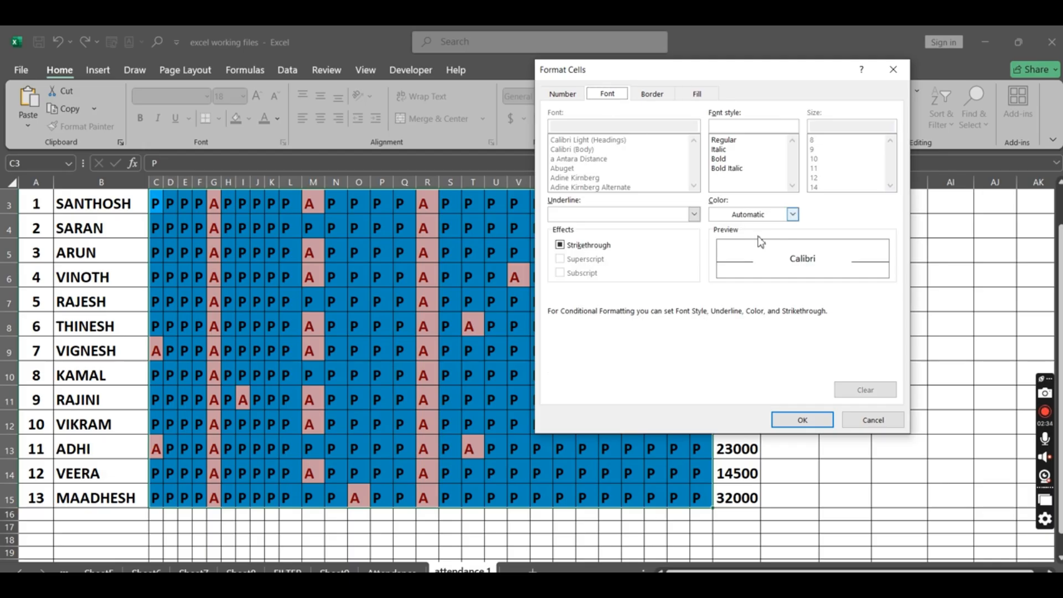
left_click(794, 214)
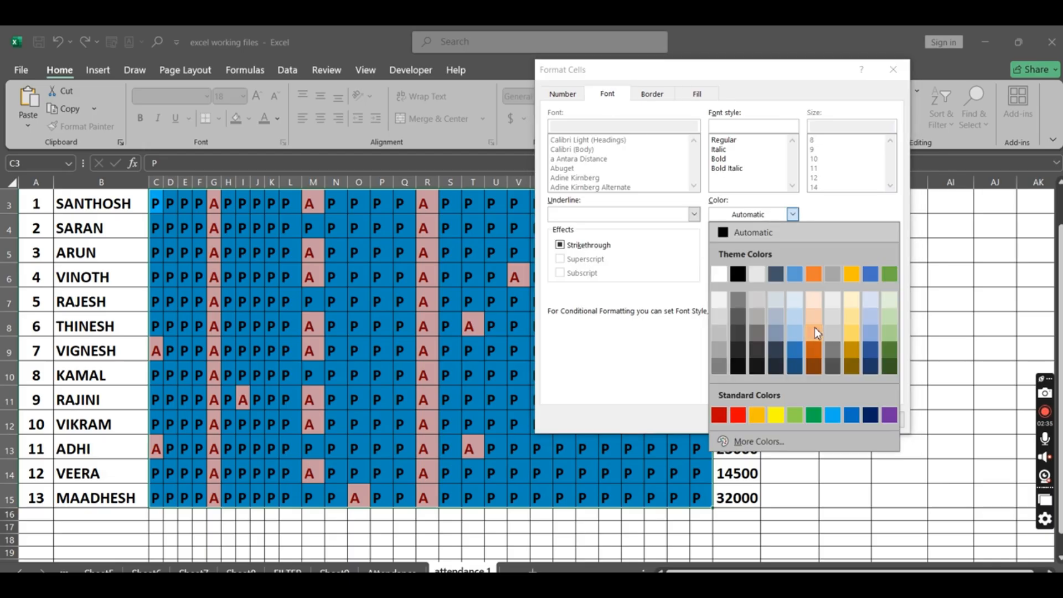
left_click(889, 417)
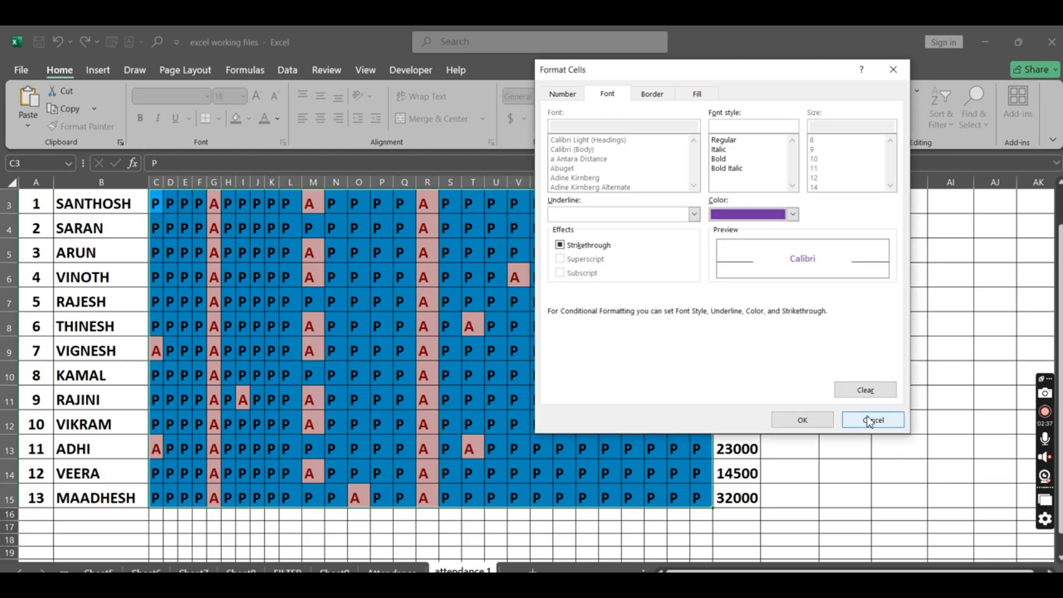
left_click(819, 421)
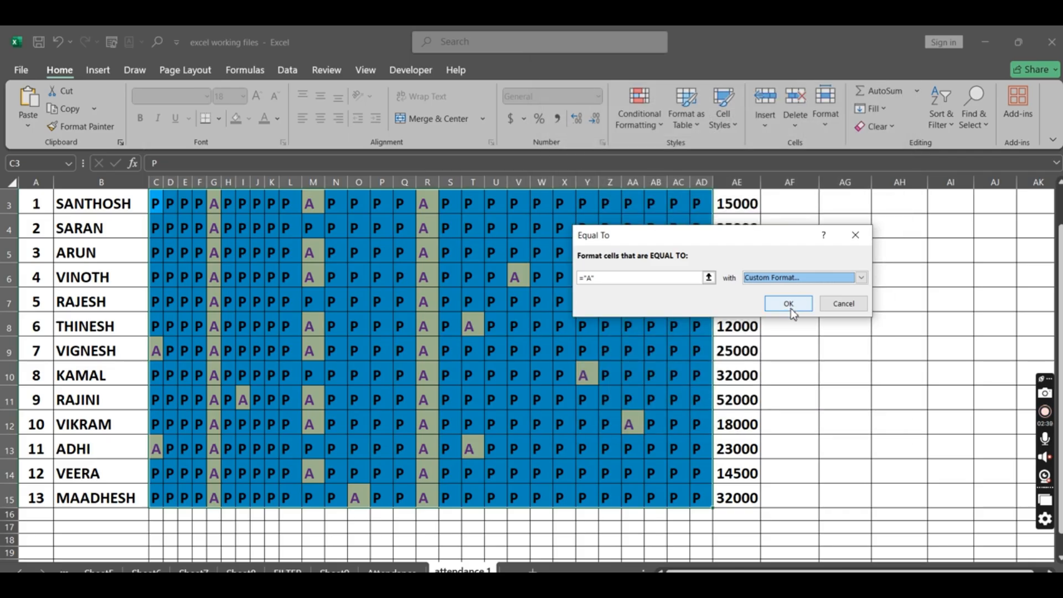
left_click(778, 304)
left_click(829, 347)
scroll(630, 348, "up", 1)
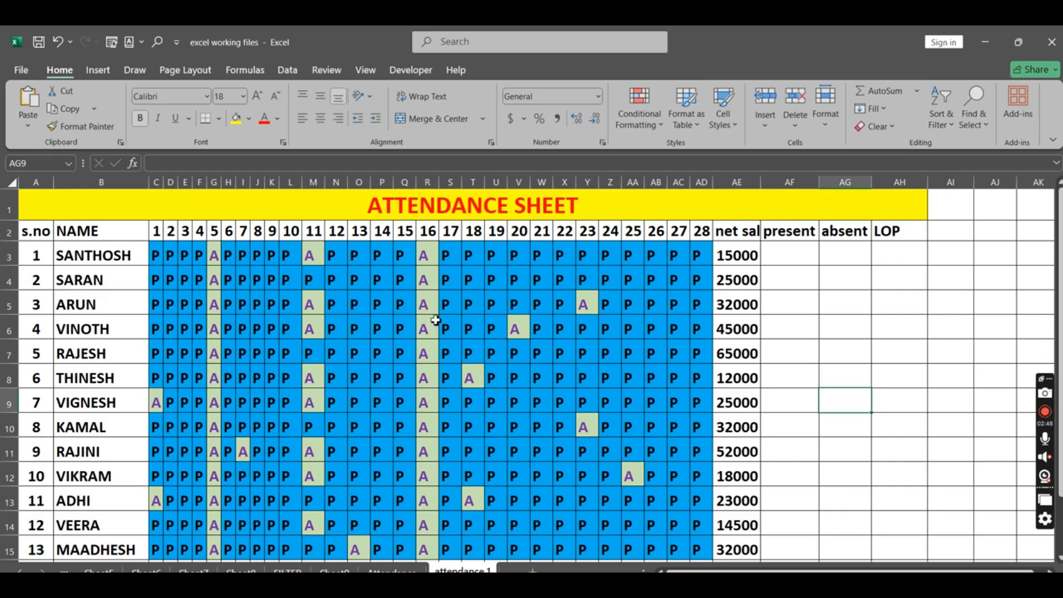
left_click(610, 408)
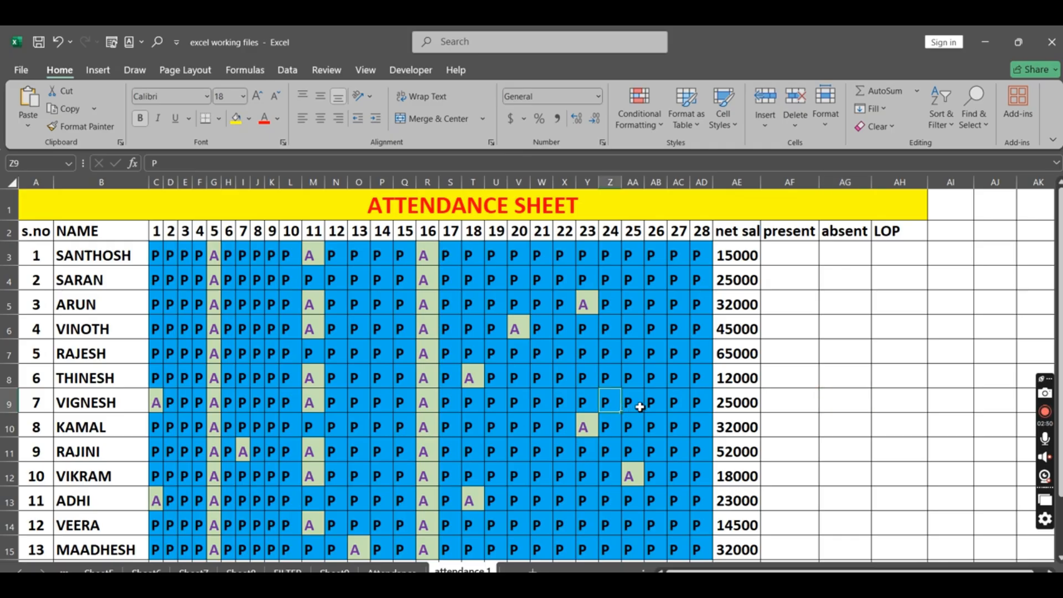
left_click(782, 260)
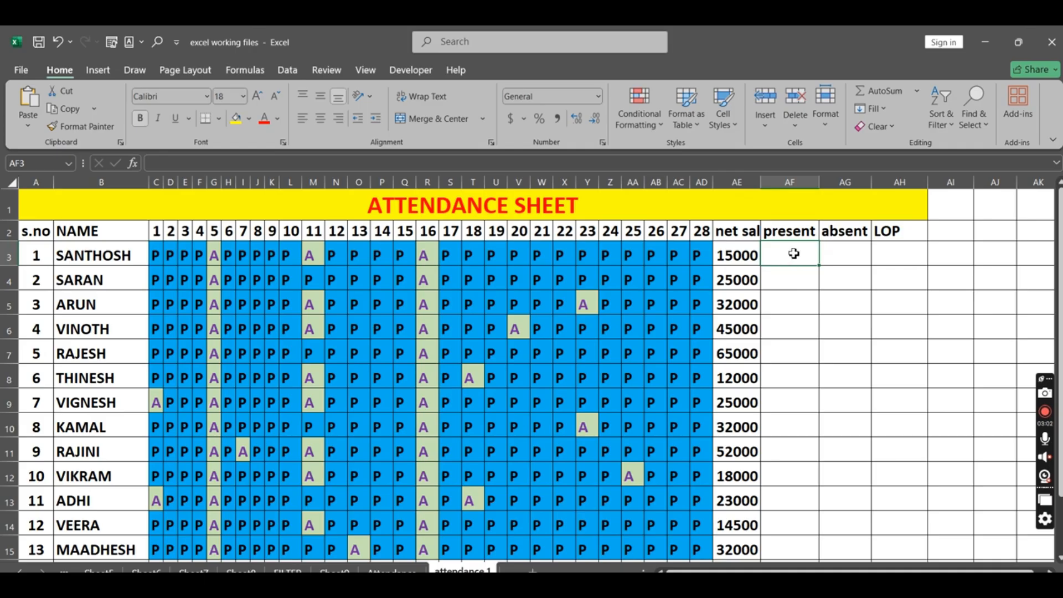
type("=")
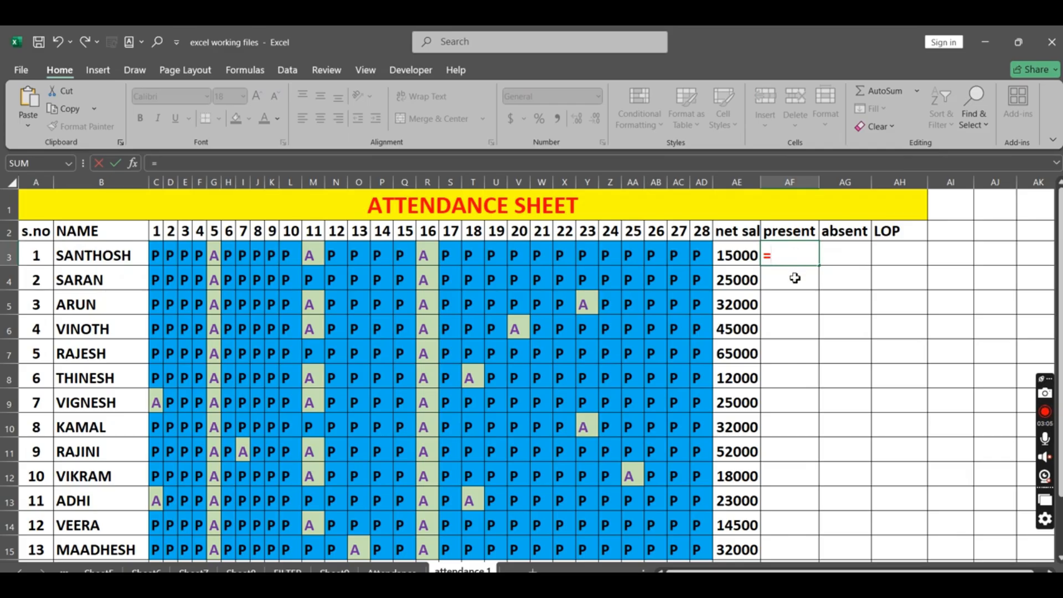
key("BackSpace")
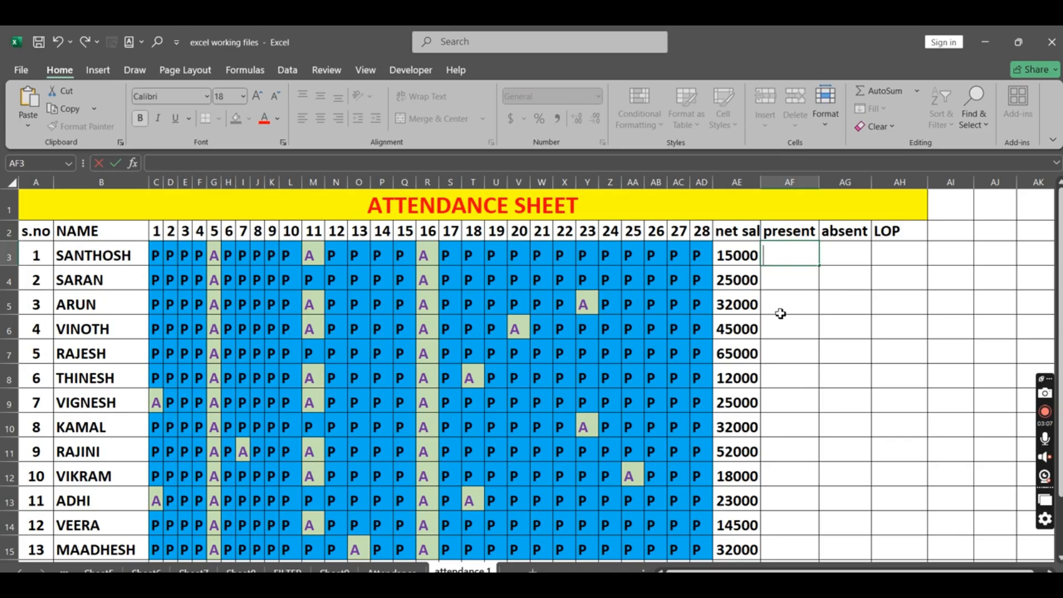
key("Escape")
scroll(796, 290, "up", 3)
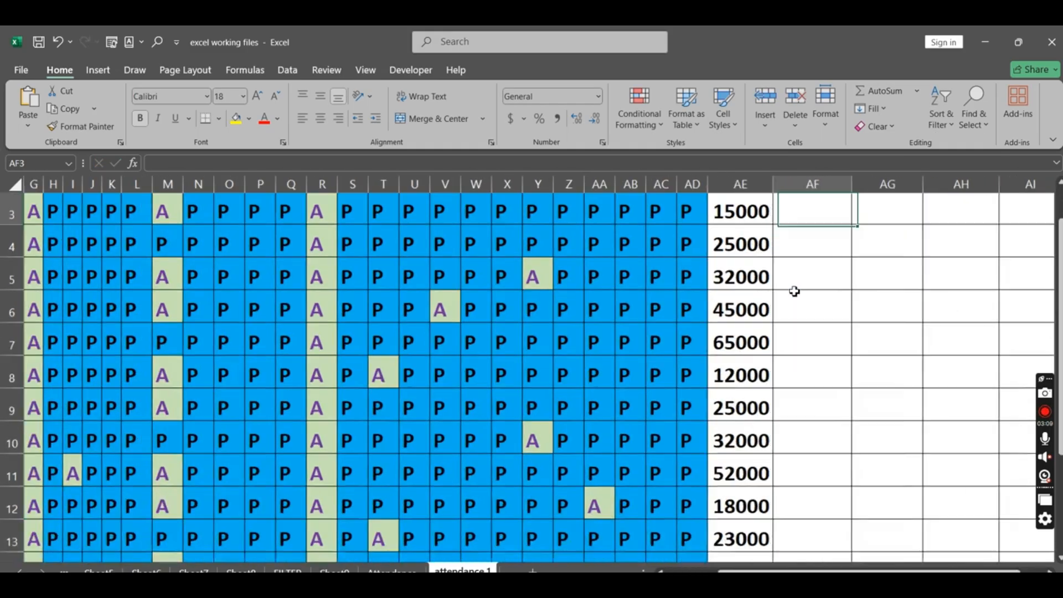
Step: Start a COUNTIF formula in present cell AF3, using the first employee's attendance marks C3:AD3 as its range
scroll(796, 289, "up", 1)
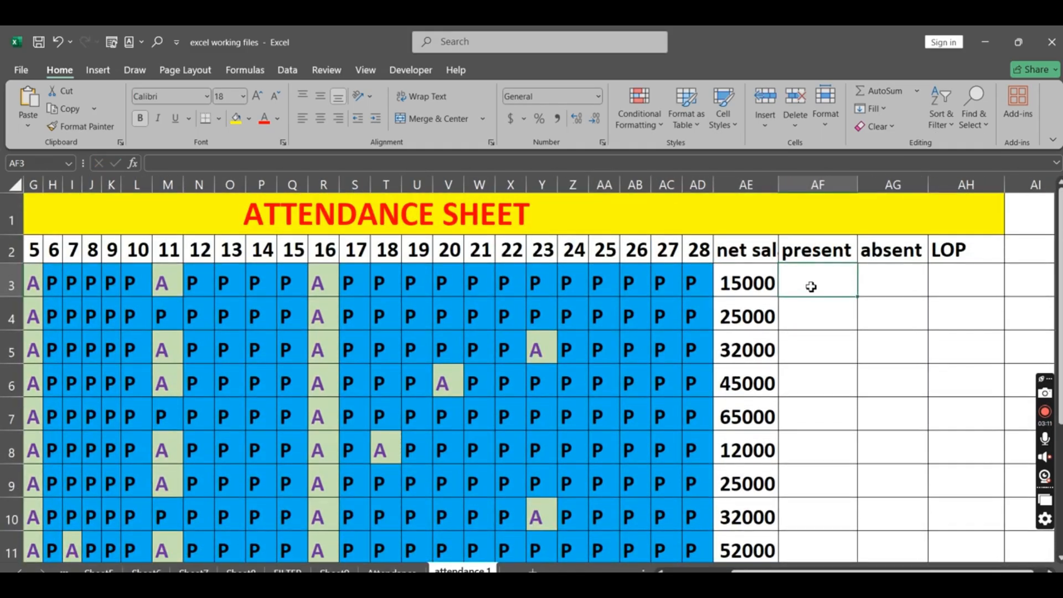
type("=")
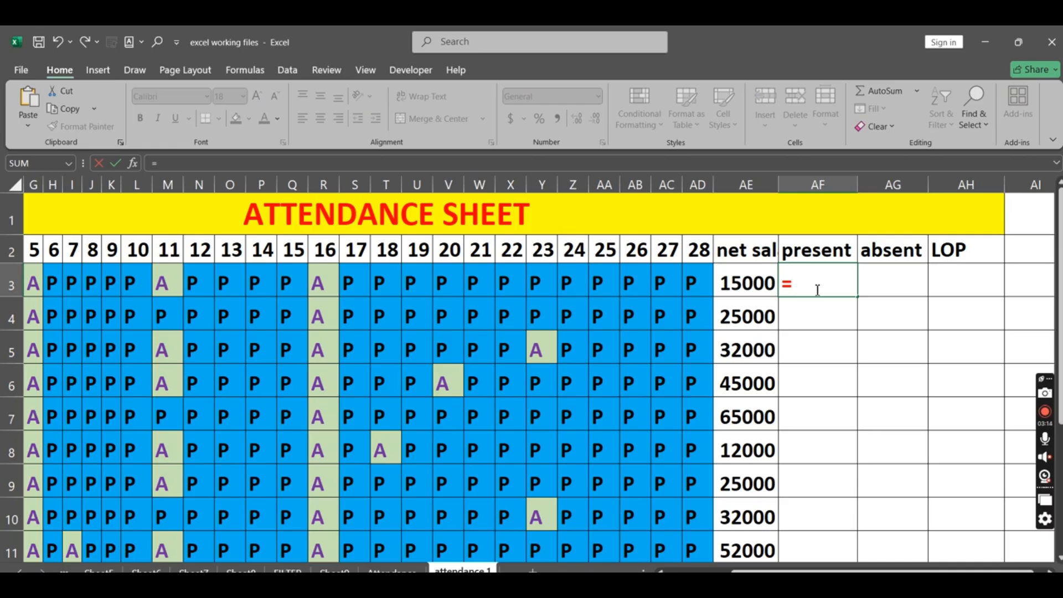
type("COUNT")
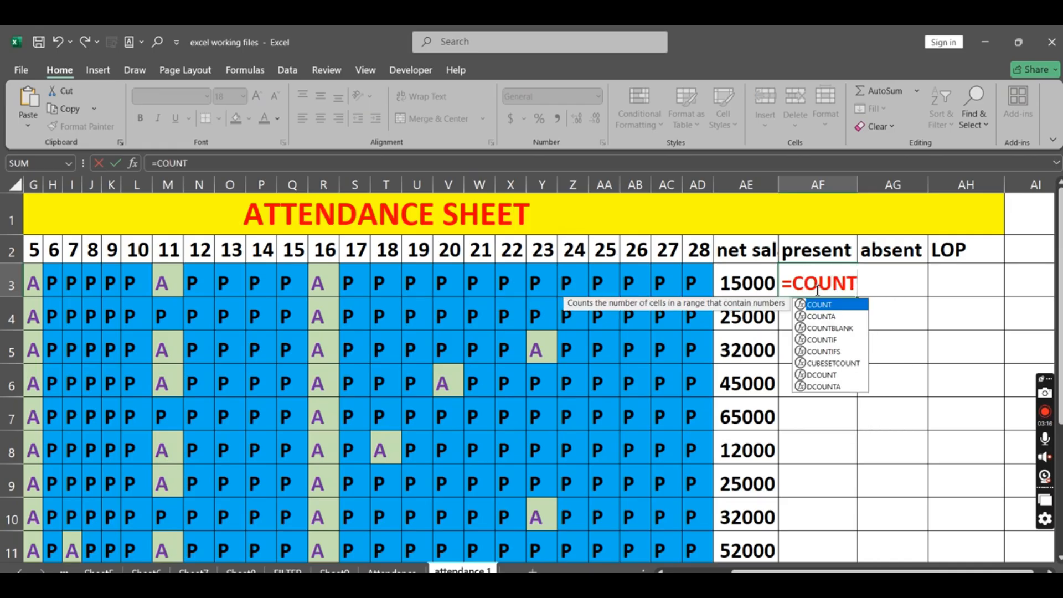
type("IF(")
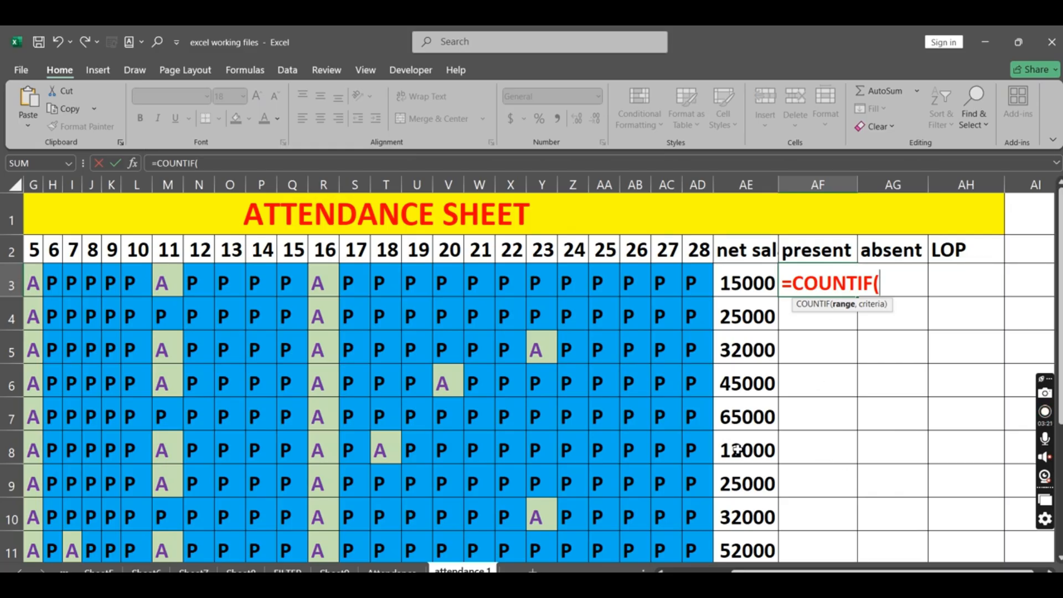
left_click_drag(720, 571, 684, 571)
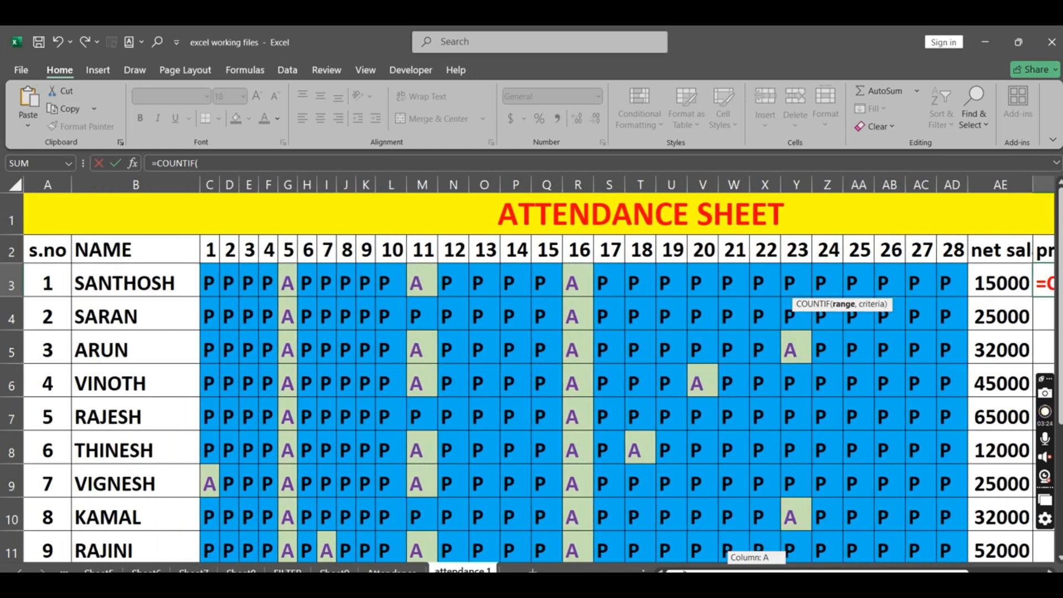
left_click_drag(211, 281, 952, 284)
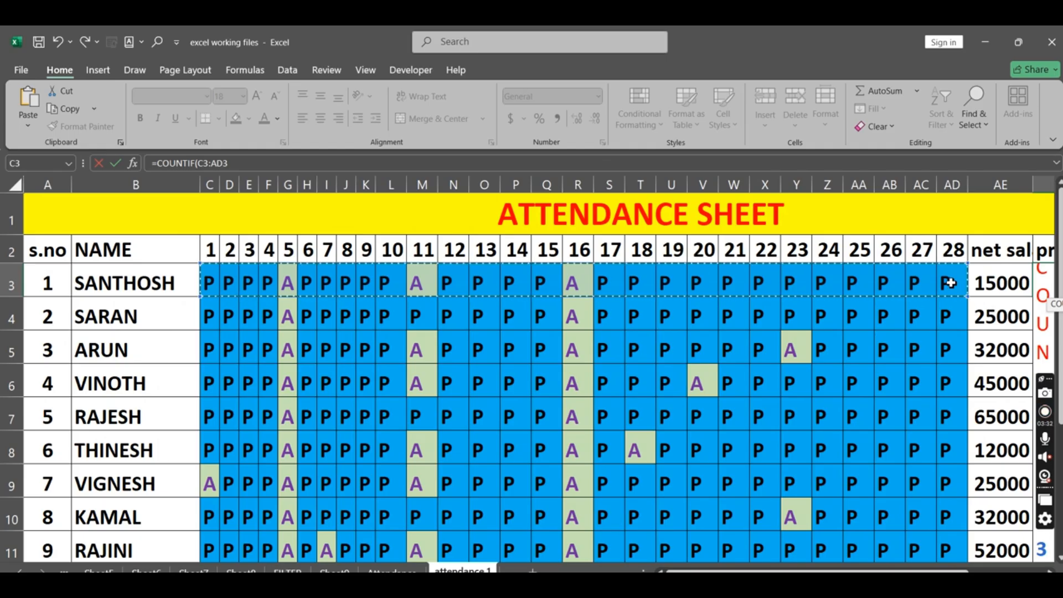
Step: Complete the COUNTIF formula in AF3 with the criterion "P" so it reads =COUNTIF(C3:AD3,"P"), and enter it
left_click(268, 160)
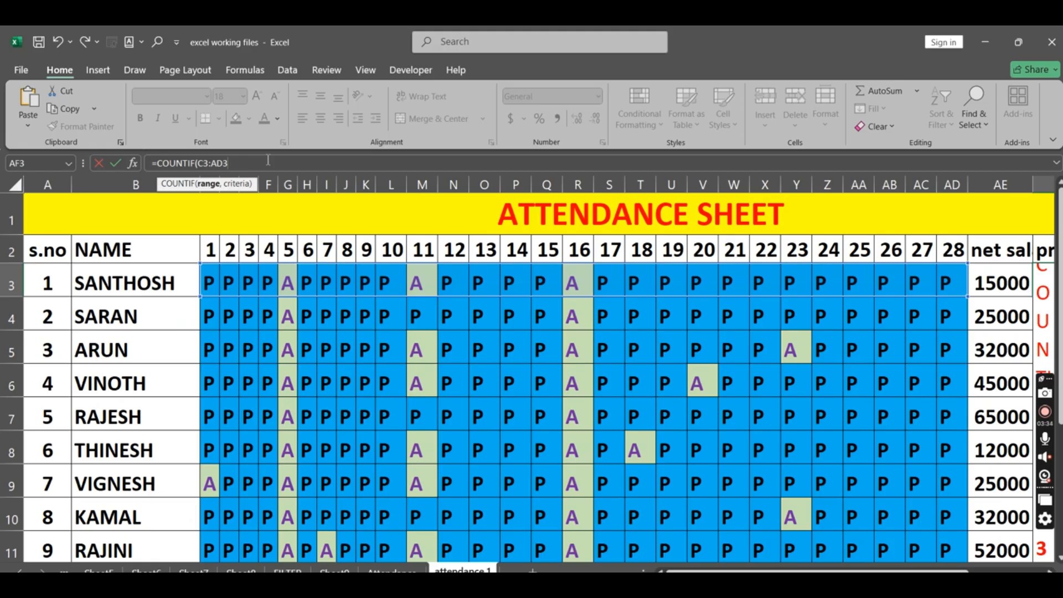
type(",")
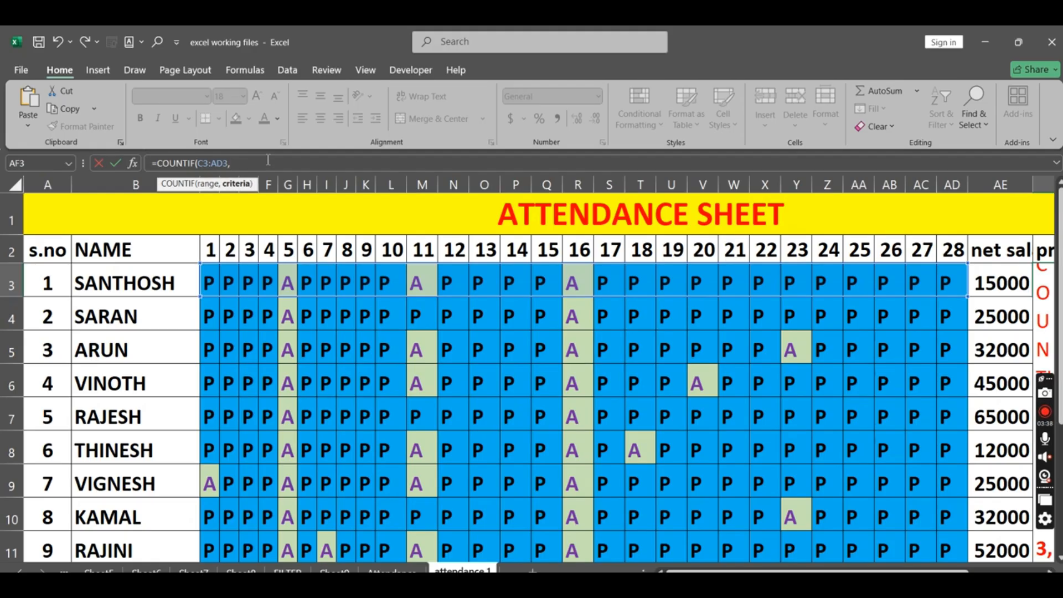
type("\"")
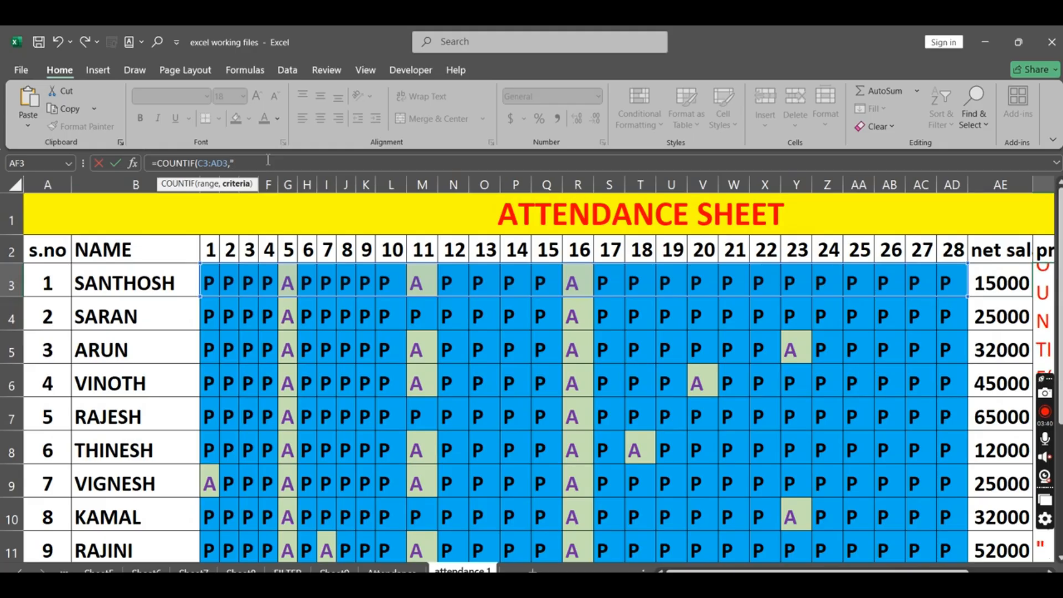
type("P\"")
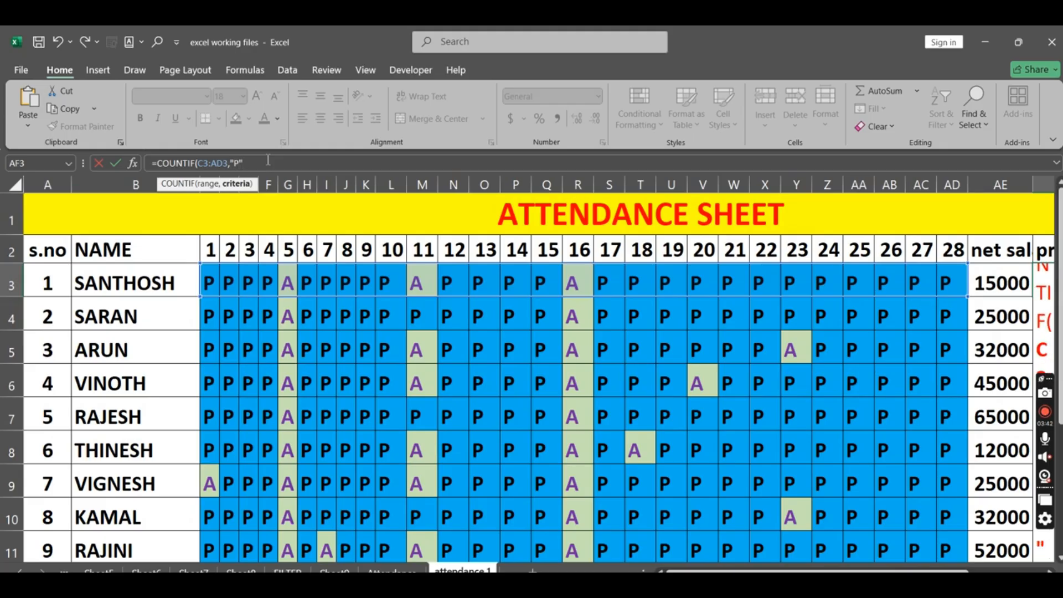
type(")")
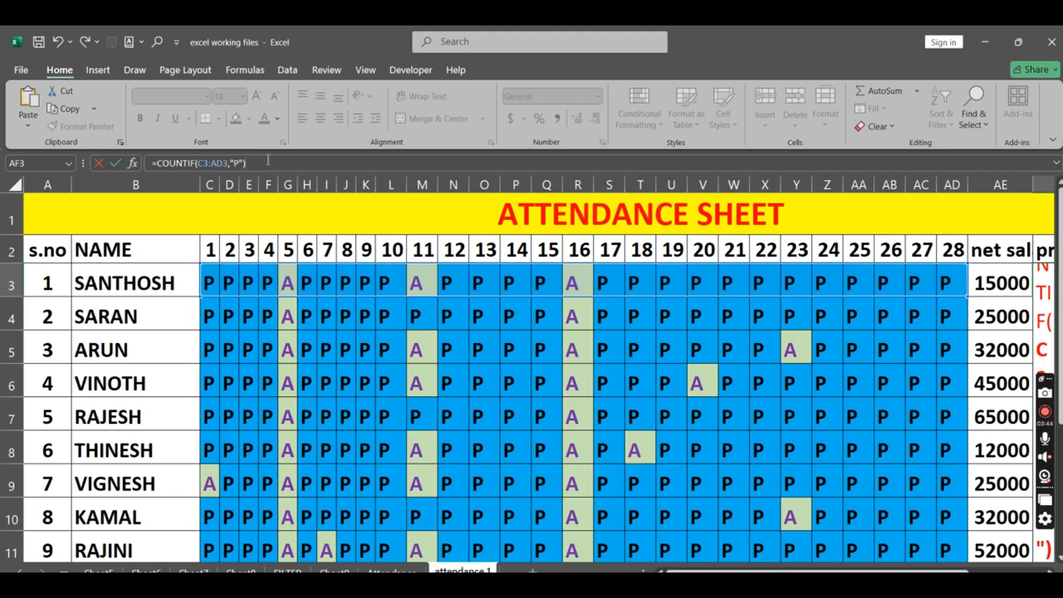
left_click_drag(883, 571, 946, 569)
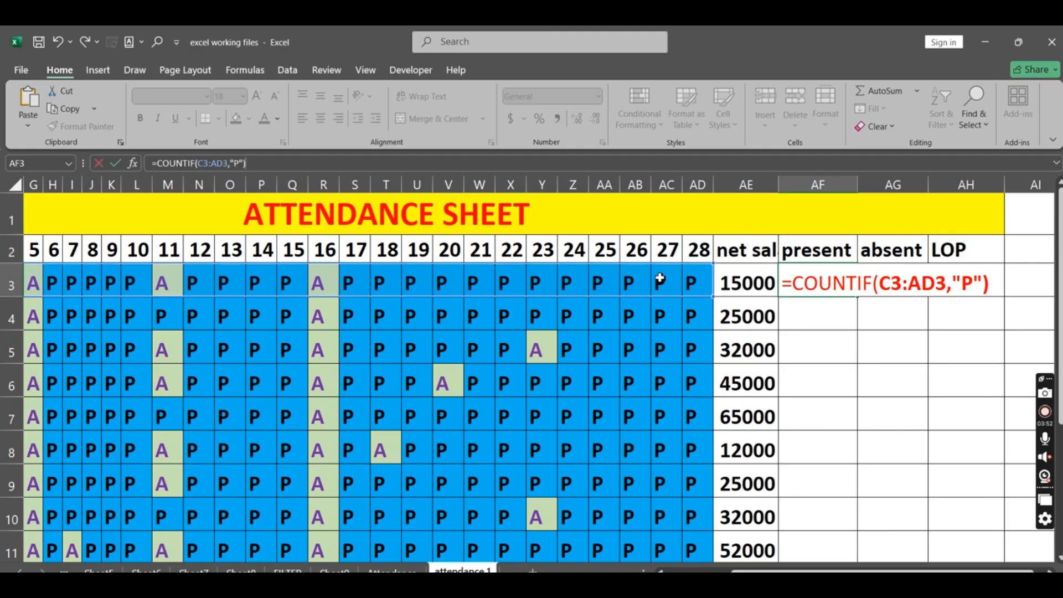
key("shift+Left")
key("shift+Left")
key("shift+Left")
key("shift+Left")
key("shift+Left")
key("shift+Left")
left_click(962, 283)
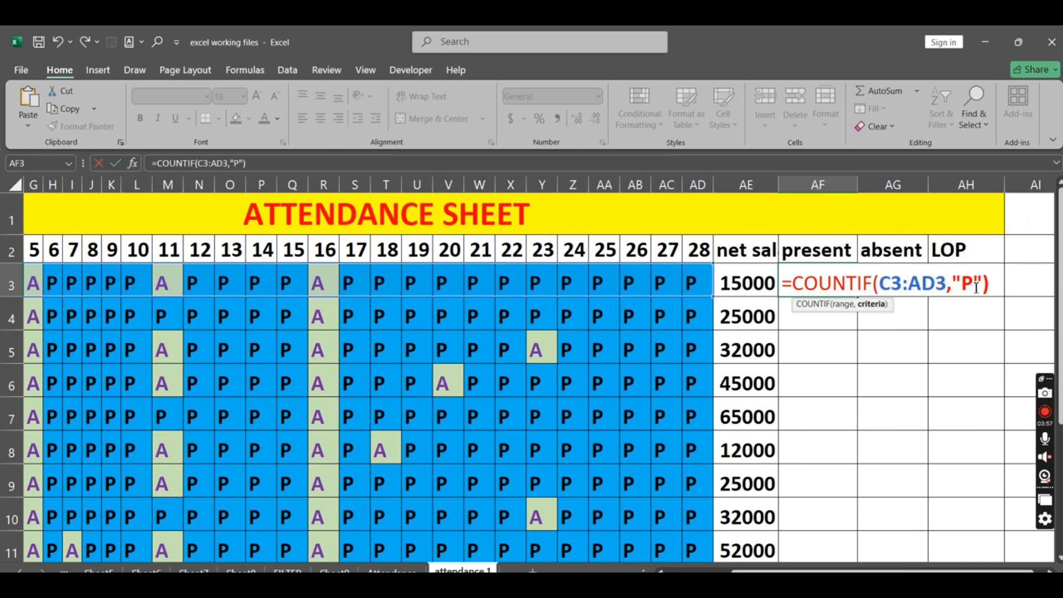
key("Return")
left_click(838, 279)
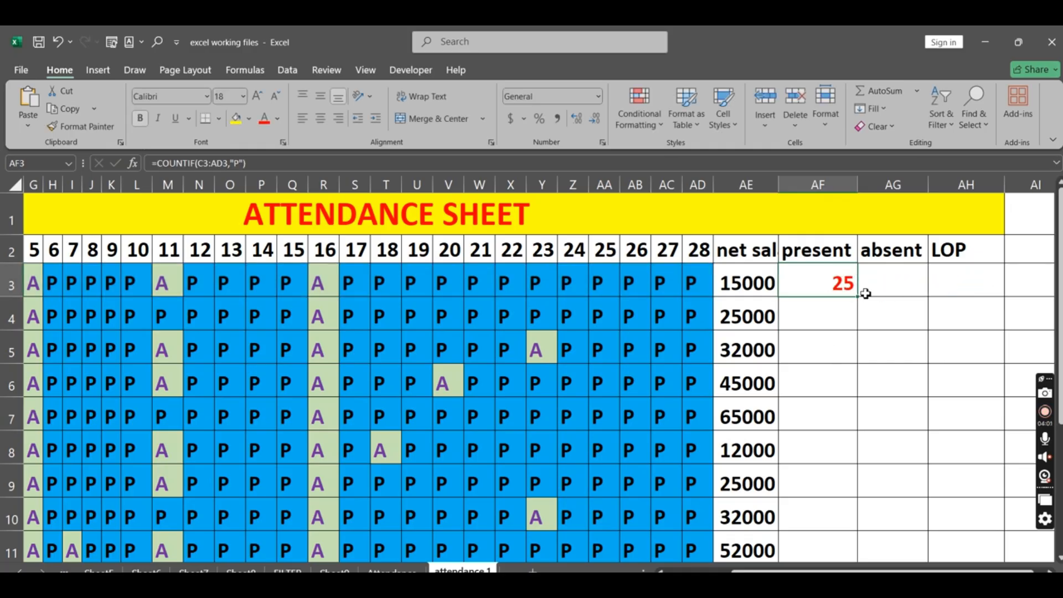
Step: Enter =COUNTIF(C3:AD3,"A") in absent cell AG3 to count the first employee's absences
left_click(886, 278)
scroll(724, 367, "down", 1)
scroll(723, 368, "down", 1)
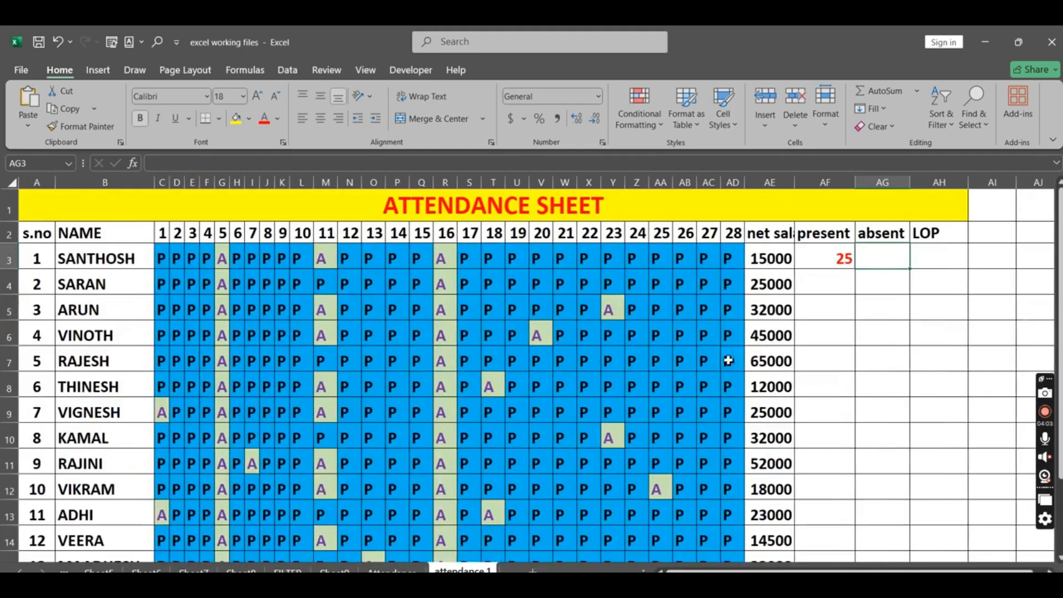
type("=C")
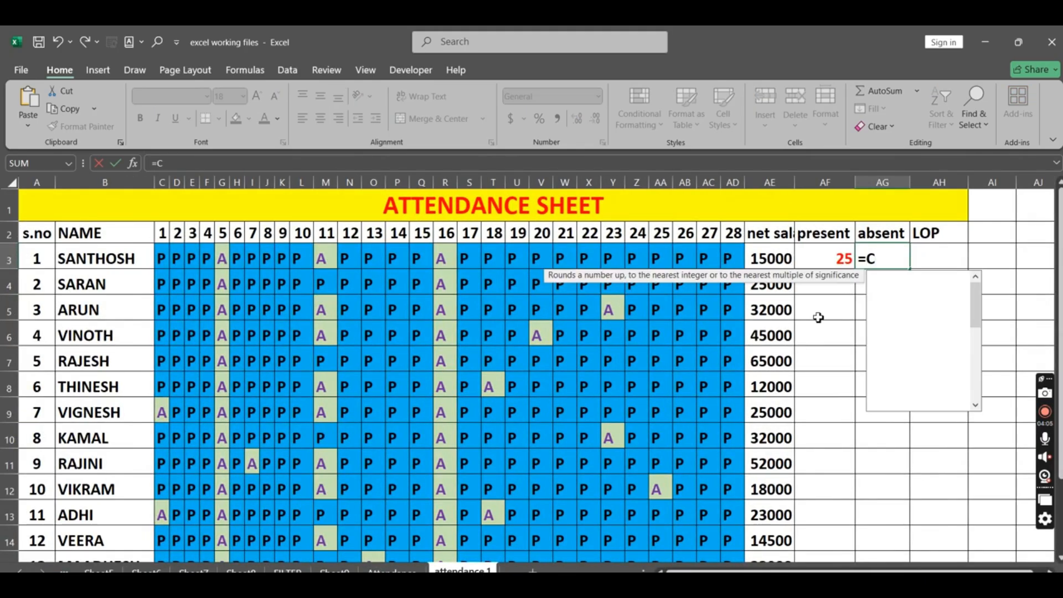
type("OUNTIF(")
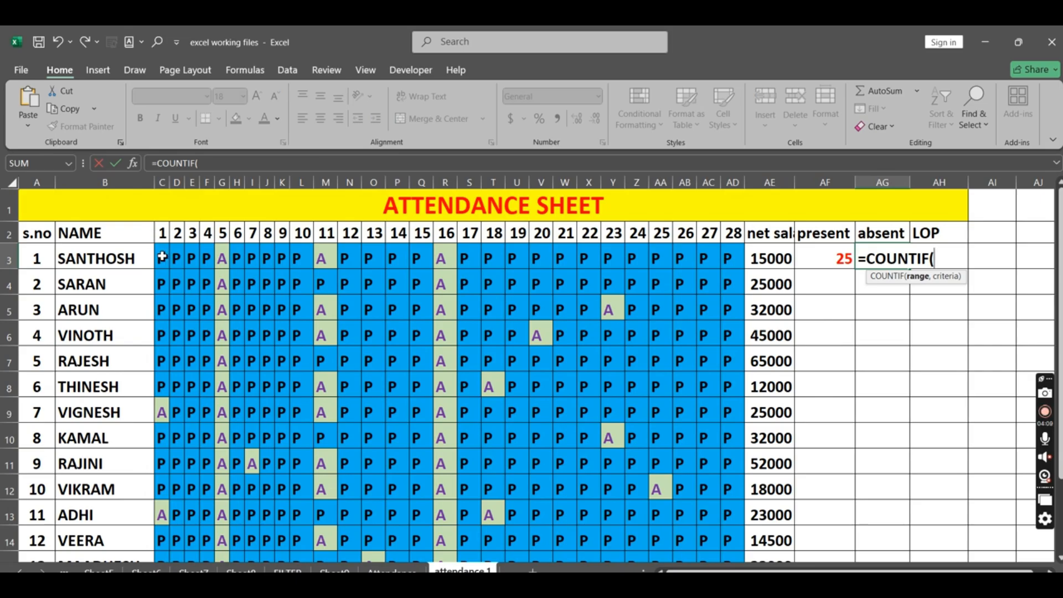
left_click_drag(162, 258, 733, 259)
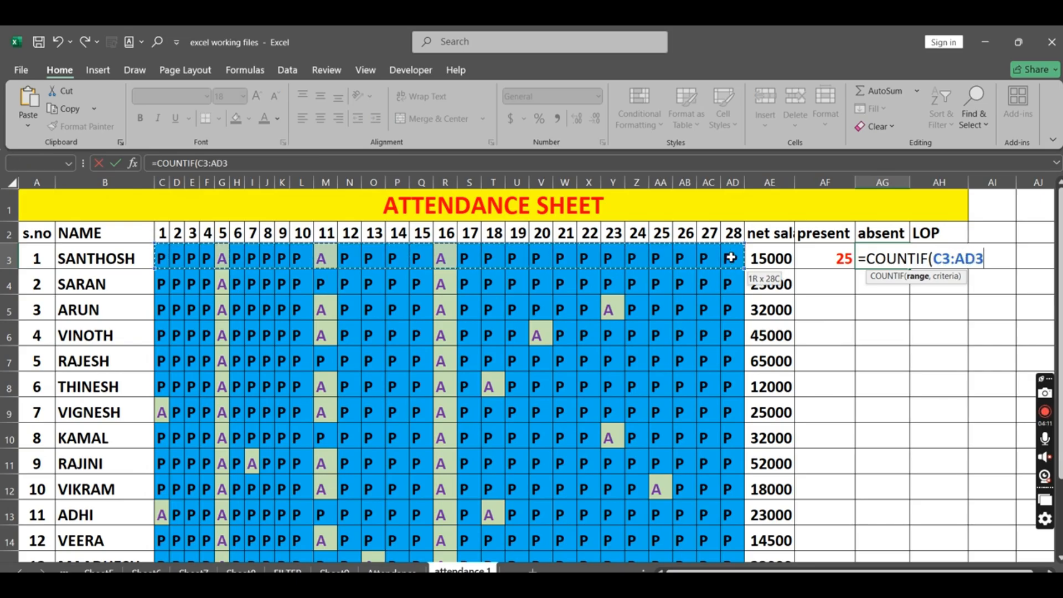
type(",\"A")
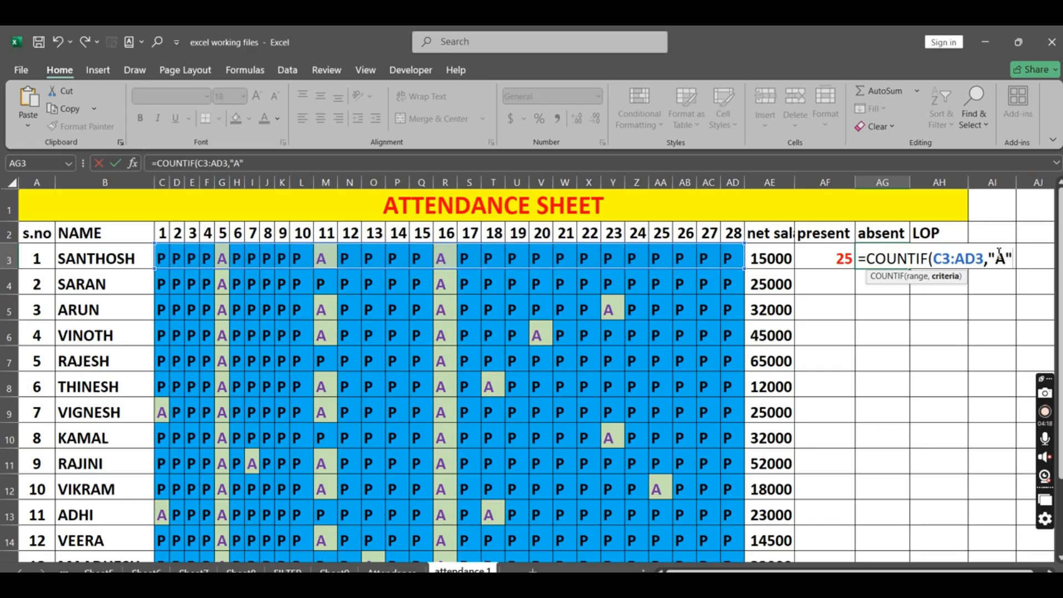
type("\")")
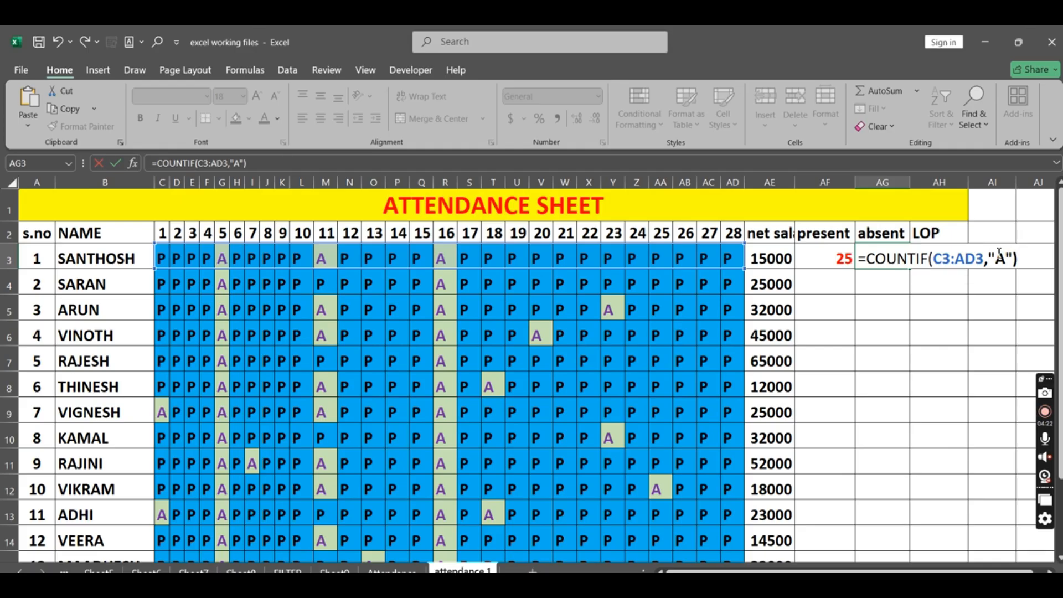
key("Return")
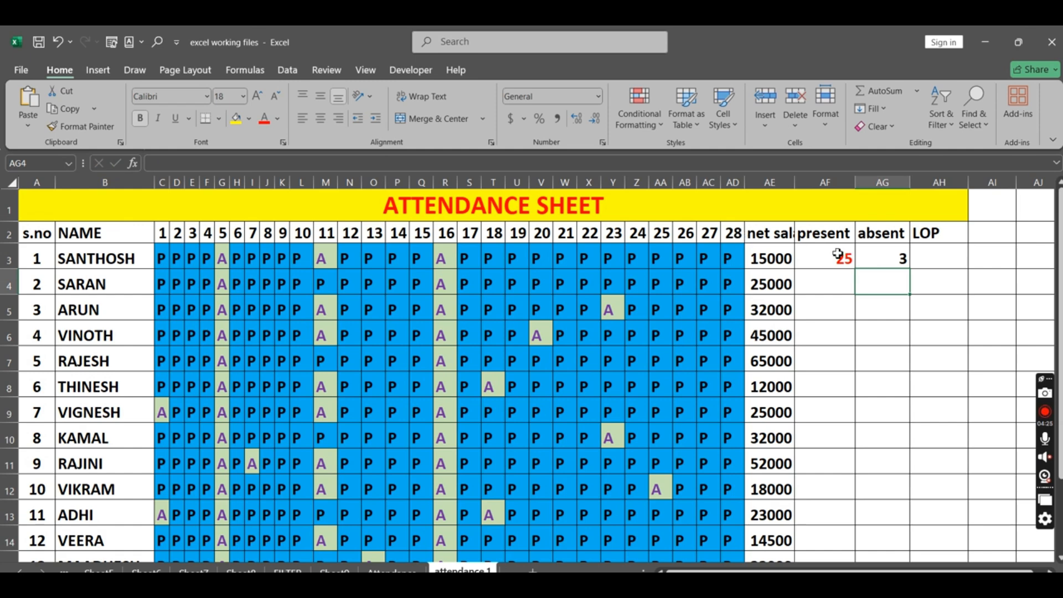
left_click(837, 255)
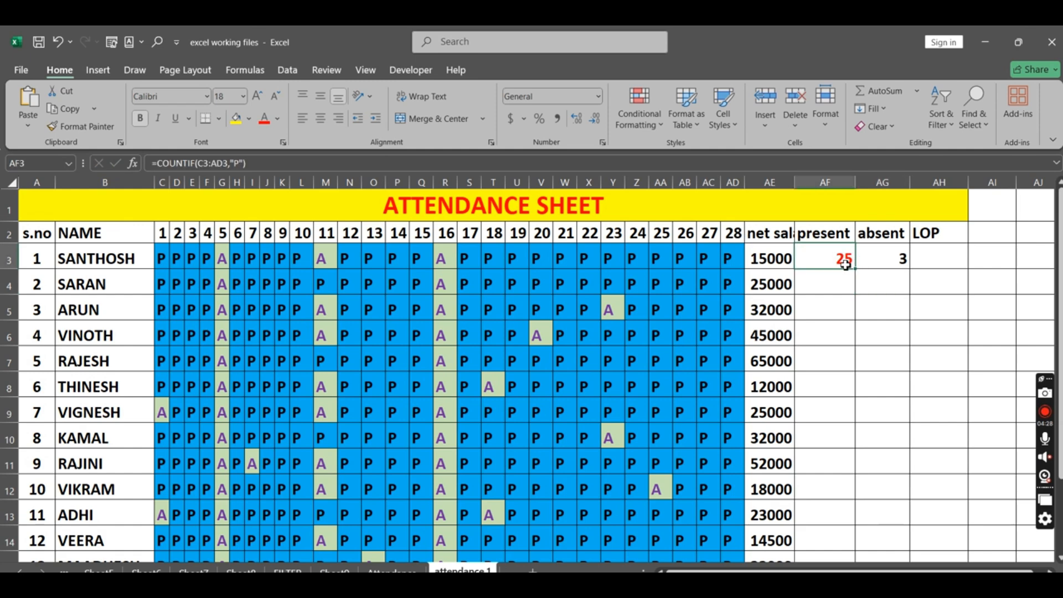
left_click(893, 258)
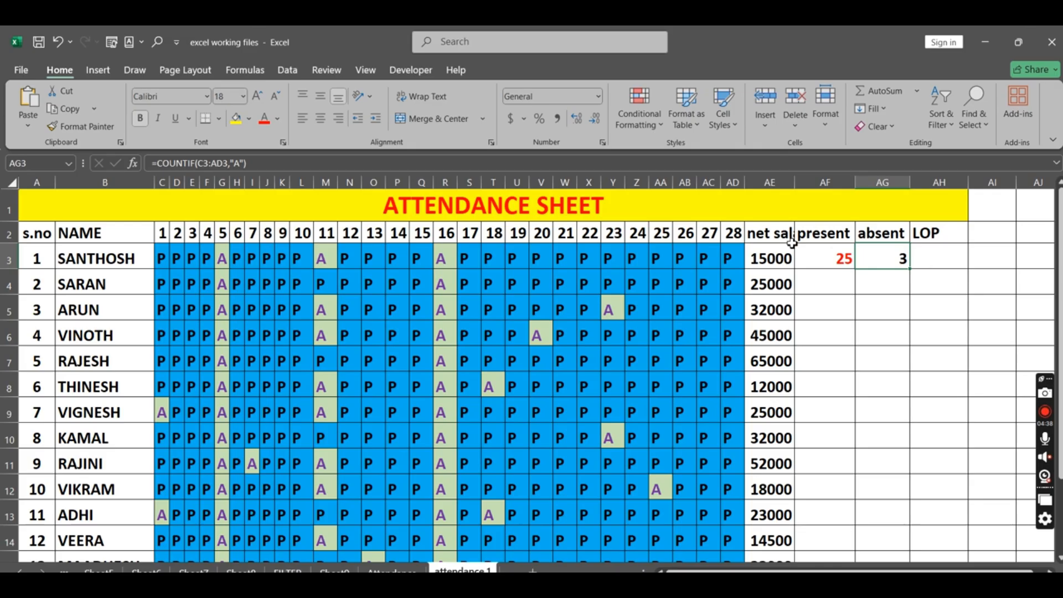
Step: Calculate the first employee's loss of pay in AH3 with the formula =AE3/28*AG3
left_click(925, 260)
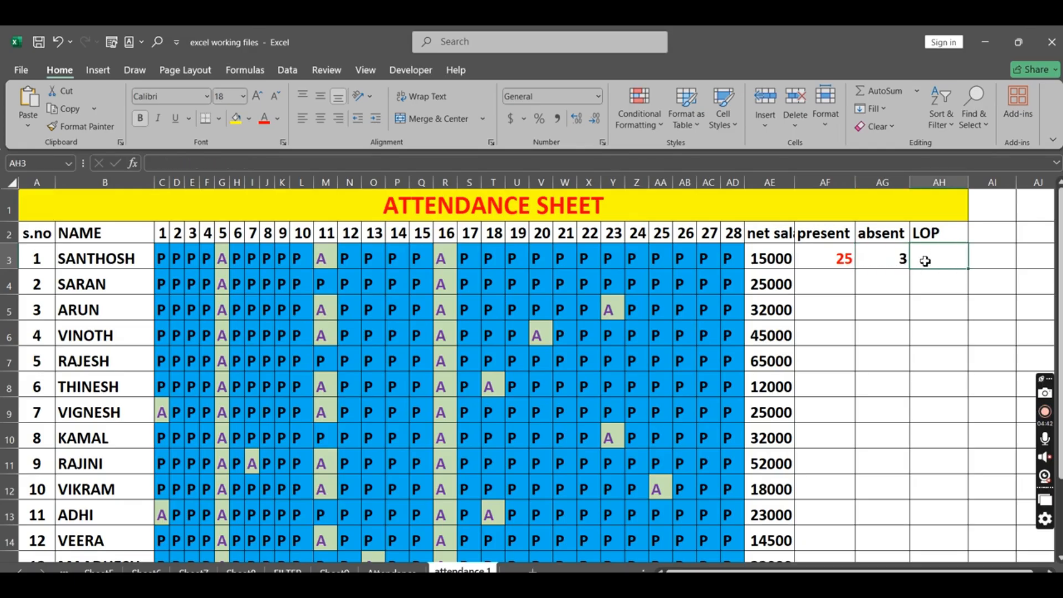
type("=")
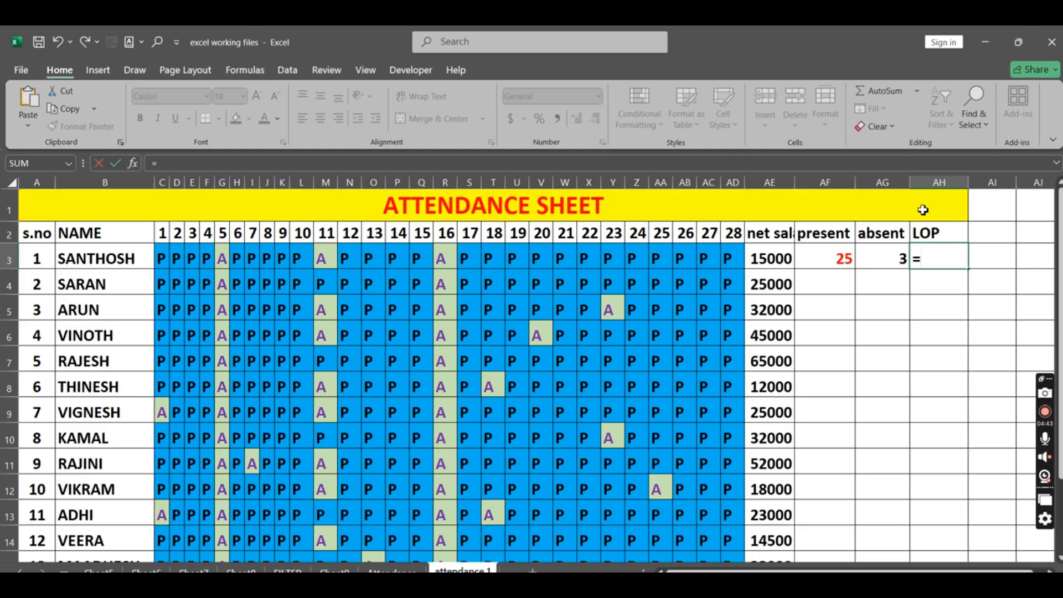
left_click(775, 259)
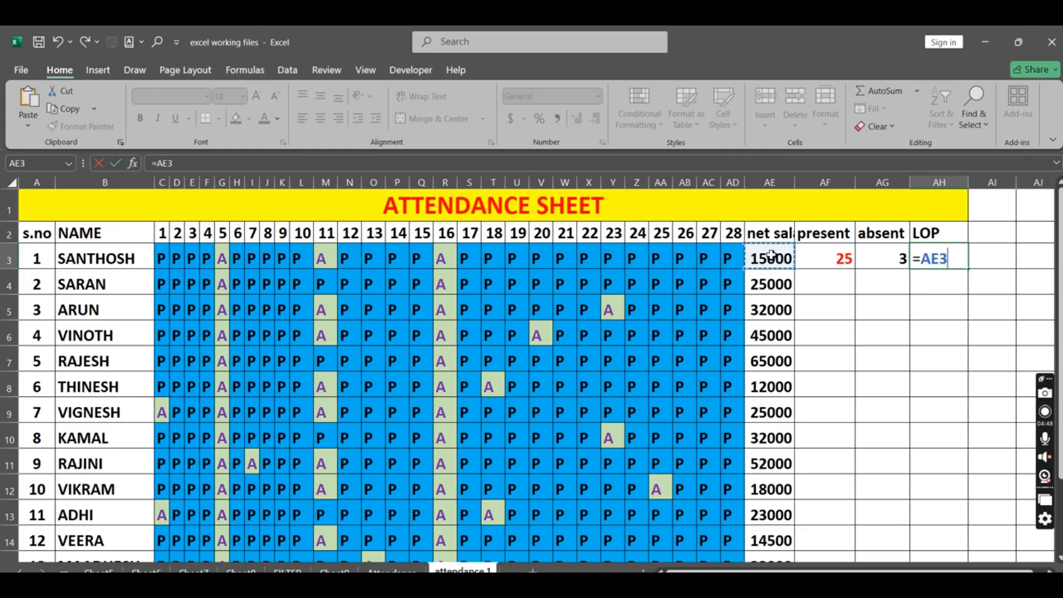
type("/289")
key("BackSpace")
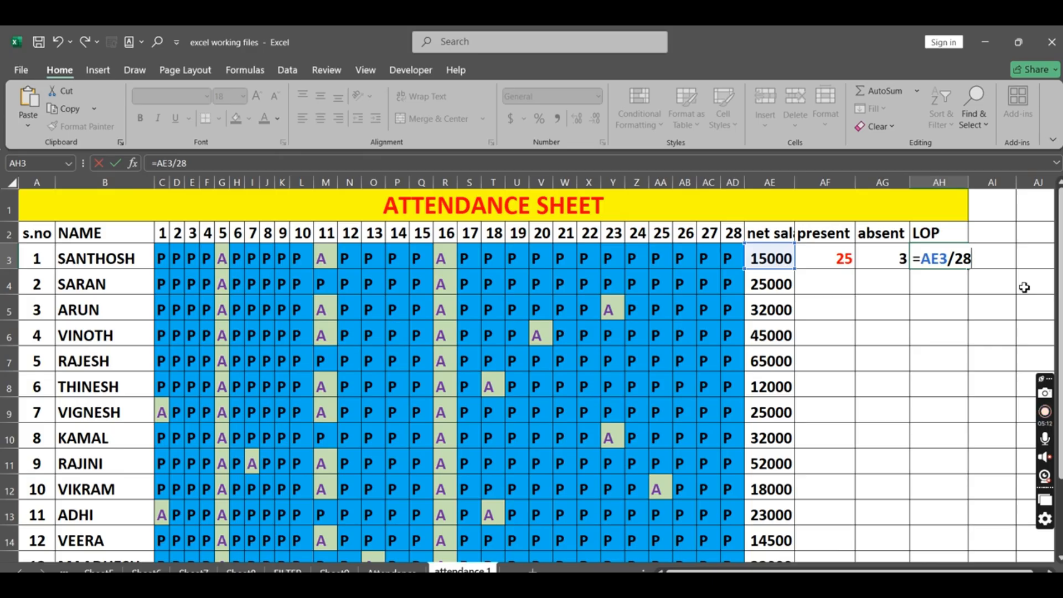
type("*")
left_click(890, 257)
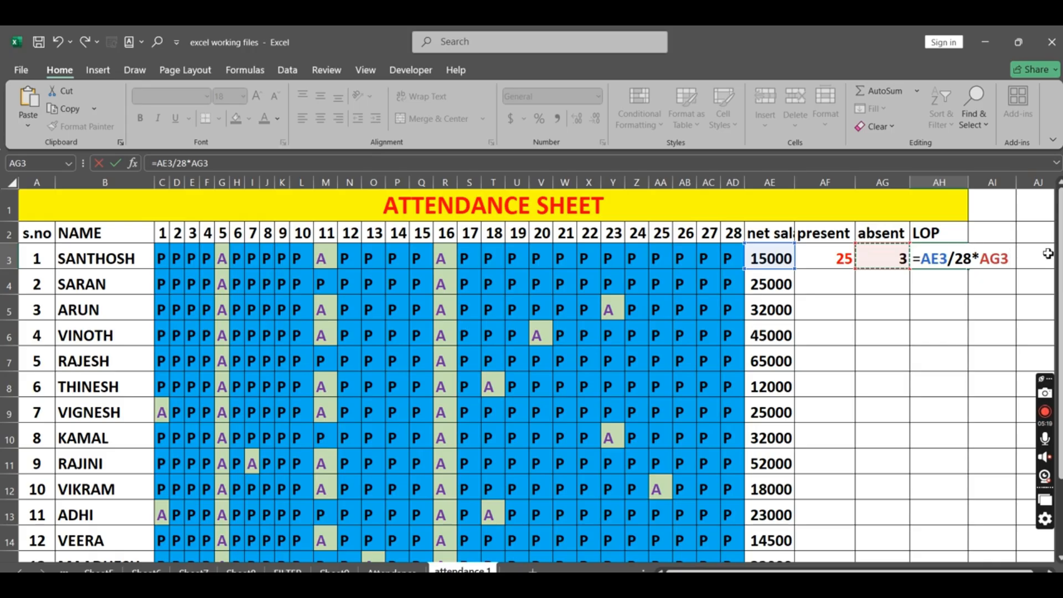
key("Return")
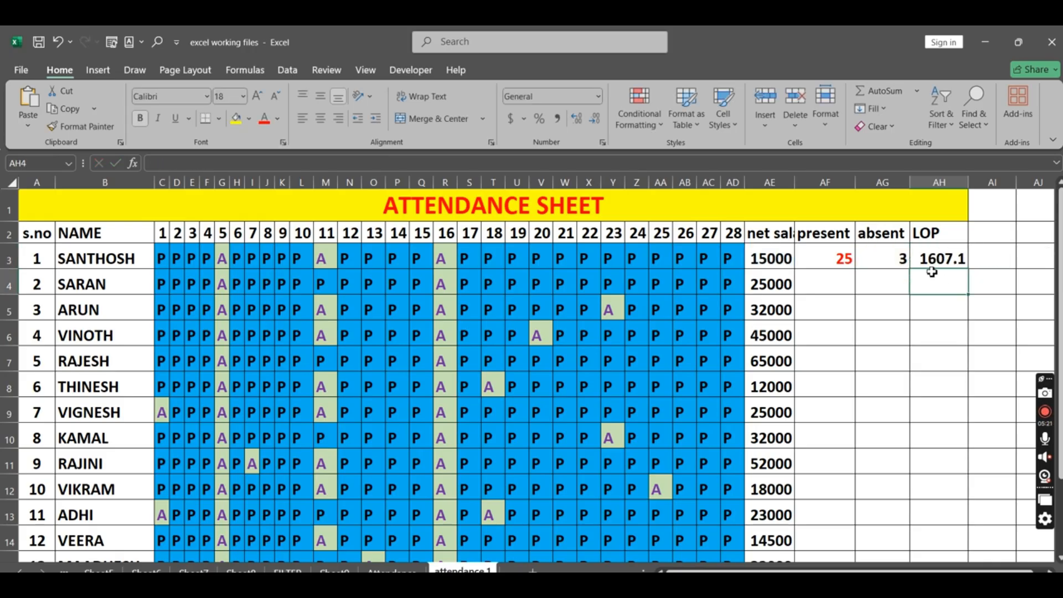
left_click(957, 257)
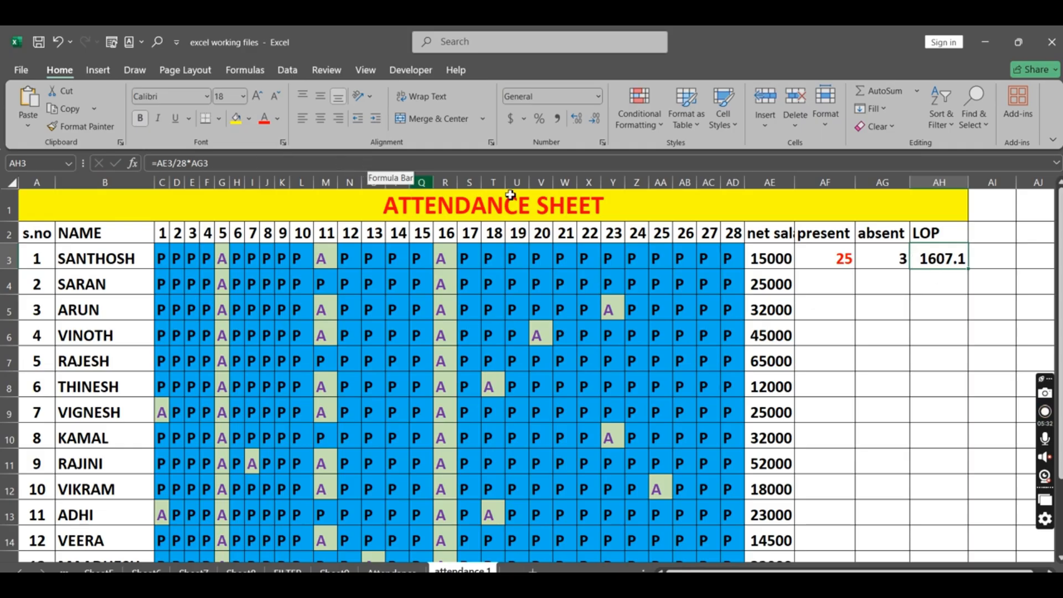
Step: Enter =COUNTIF(C4:AD4,"P") in AF4 to count the second employee's present days
left_click(823, 281)
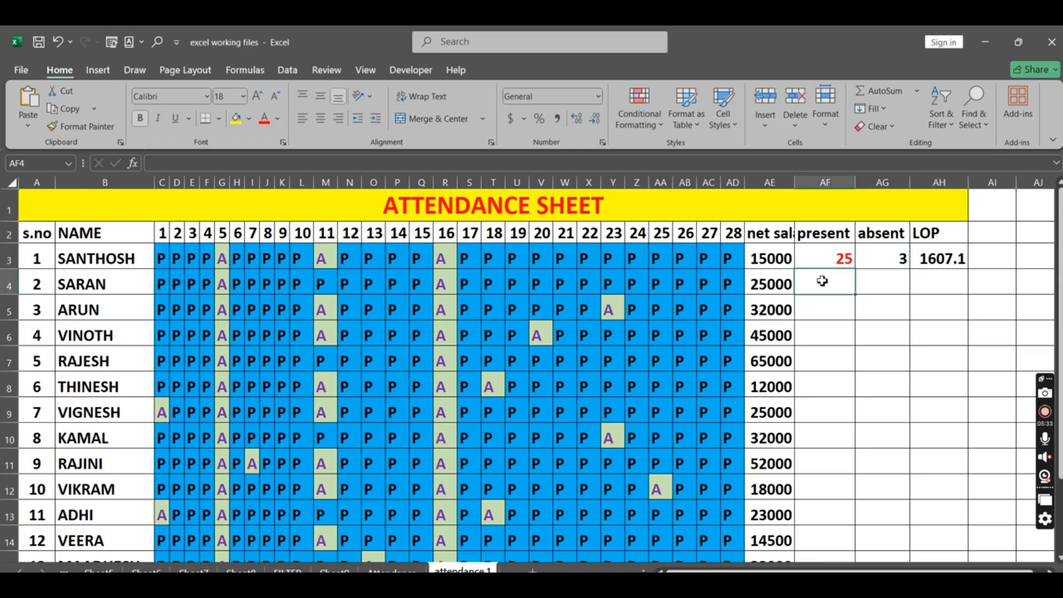
type("=COUNT")
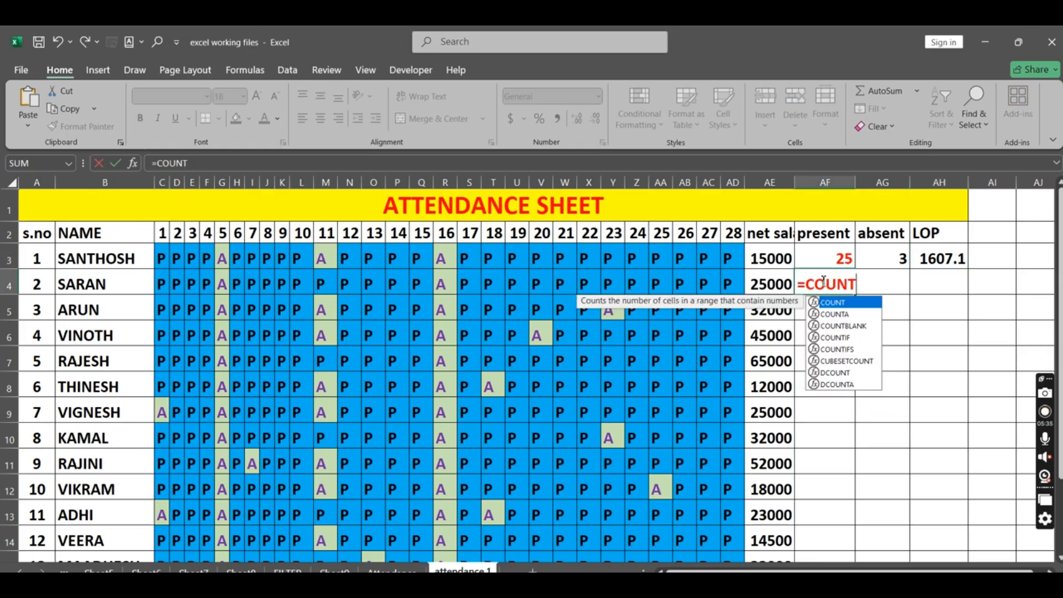
type("IF(")
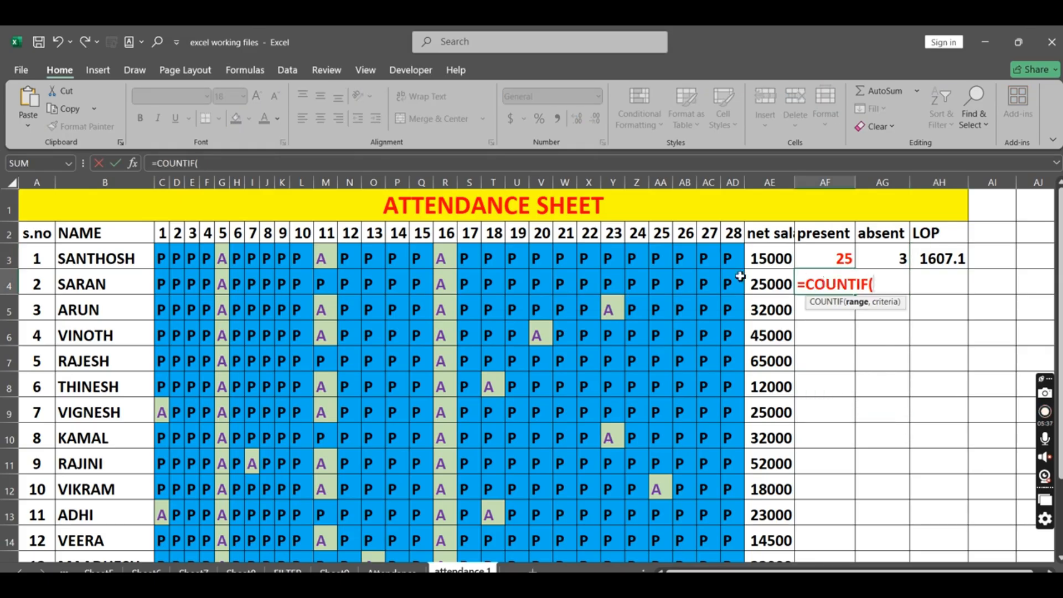
left_click_drag(161, 282, 727, 286)
type(",")
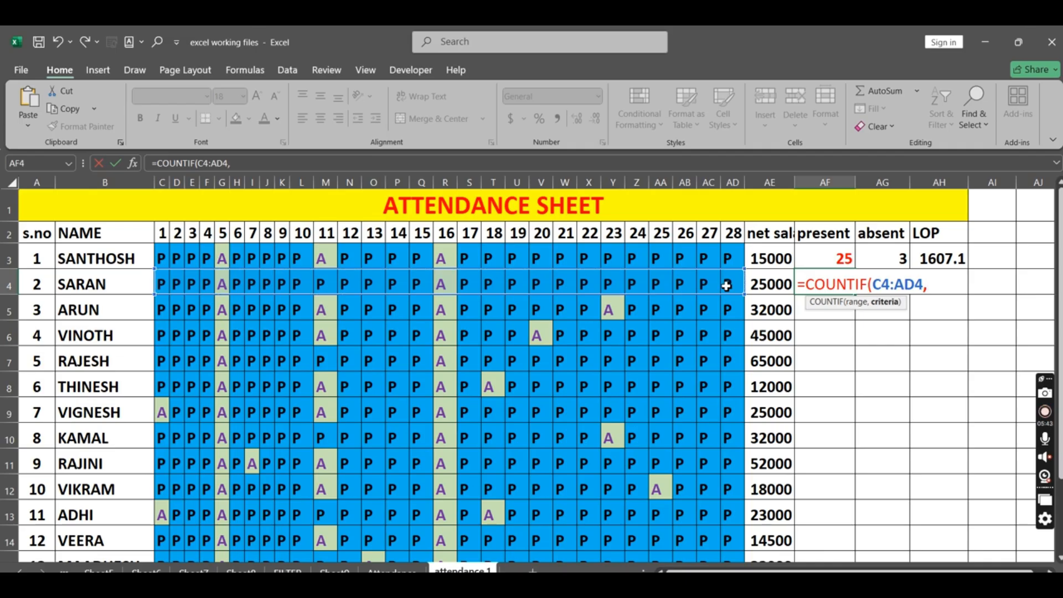
type("\"P\")")
key("Return")
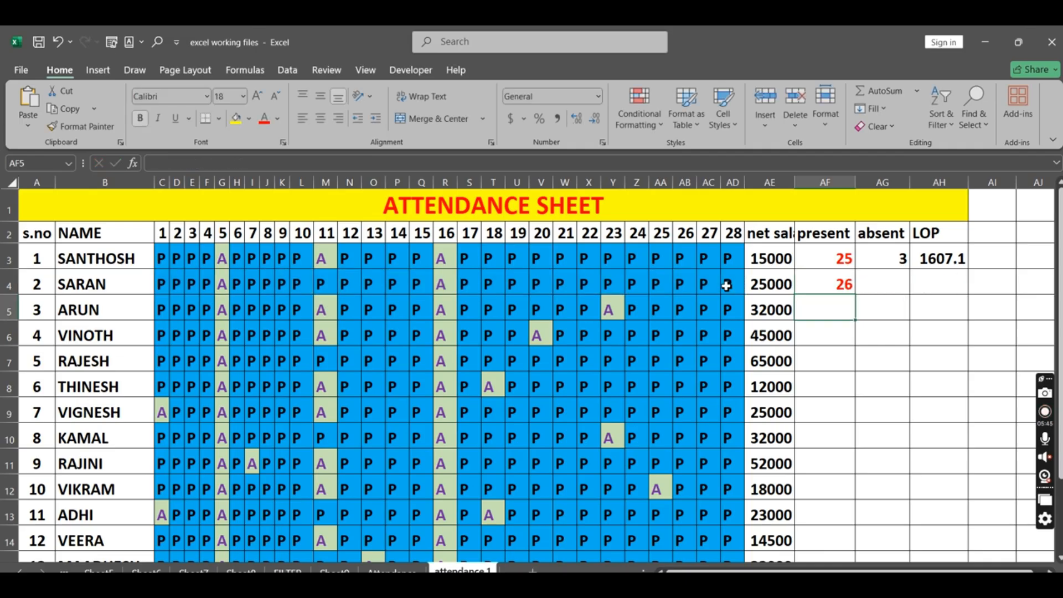
Step: Enter =COUNTIF(C4:AE4,"A") in AG4 to count the second employee's absent days
left_click(900, 276)
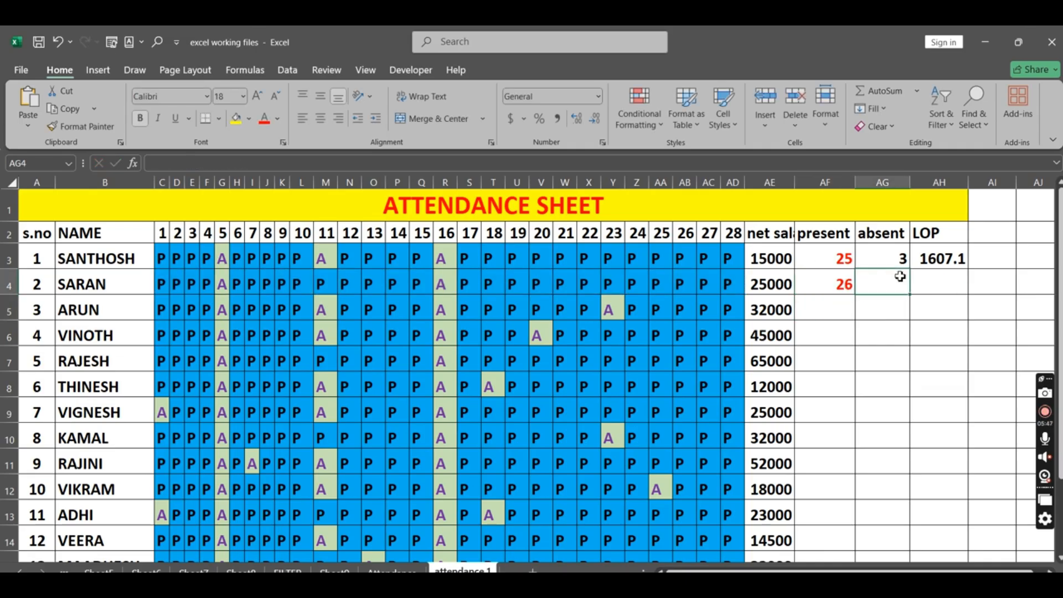
type("=COUNTIF(")
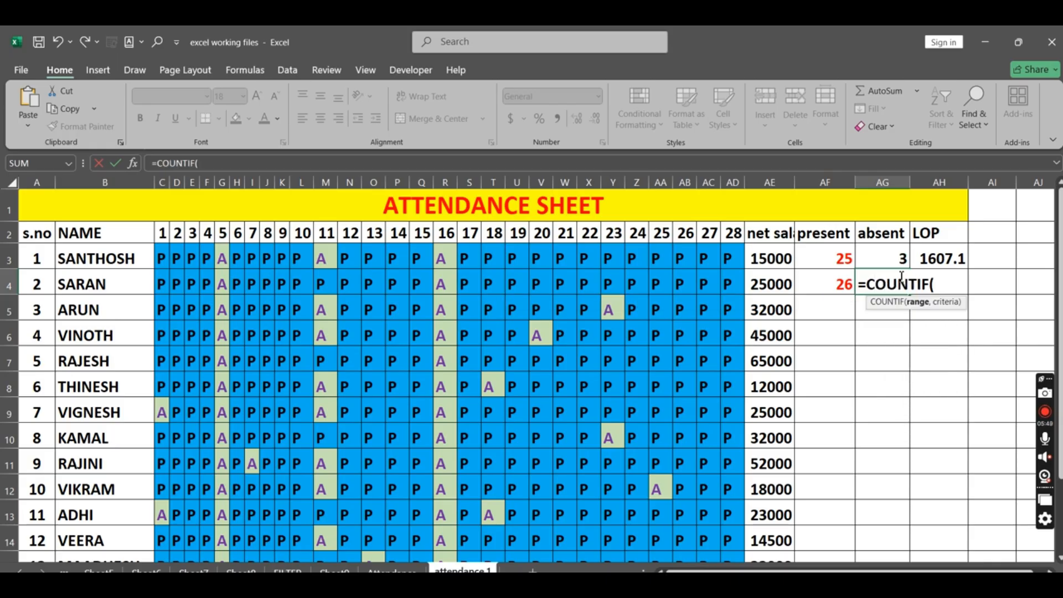
left_click_drag(161, 283, 757, 284)
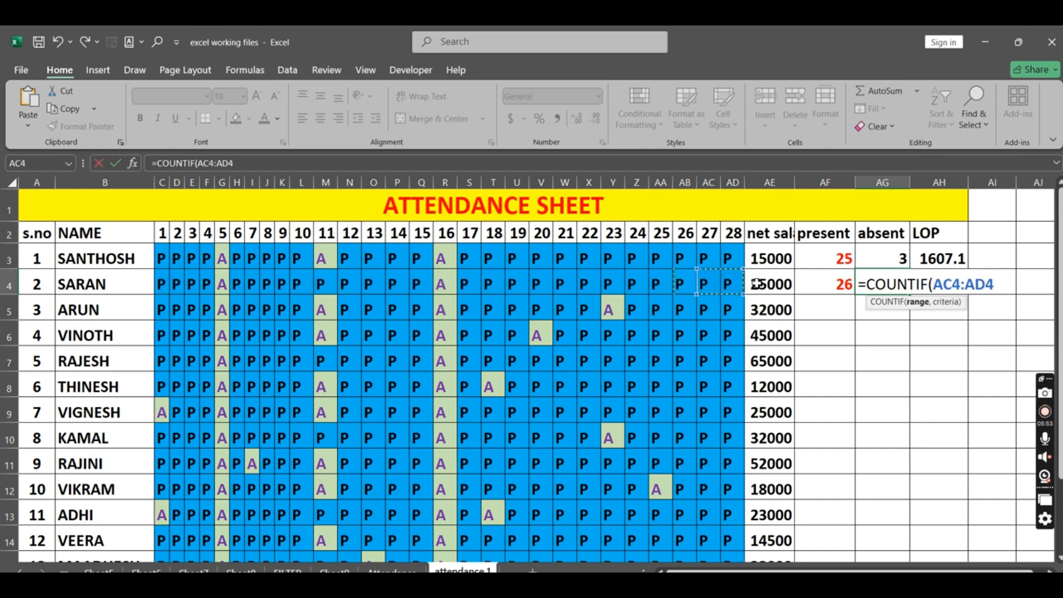
left_click_drag(161, 280, 771, 284)
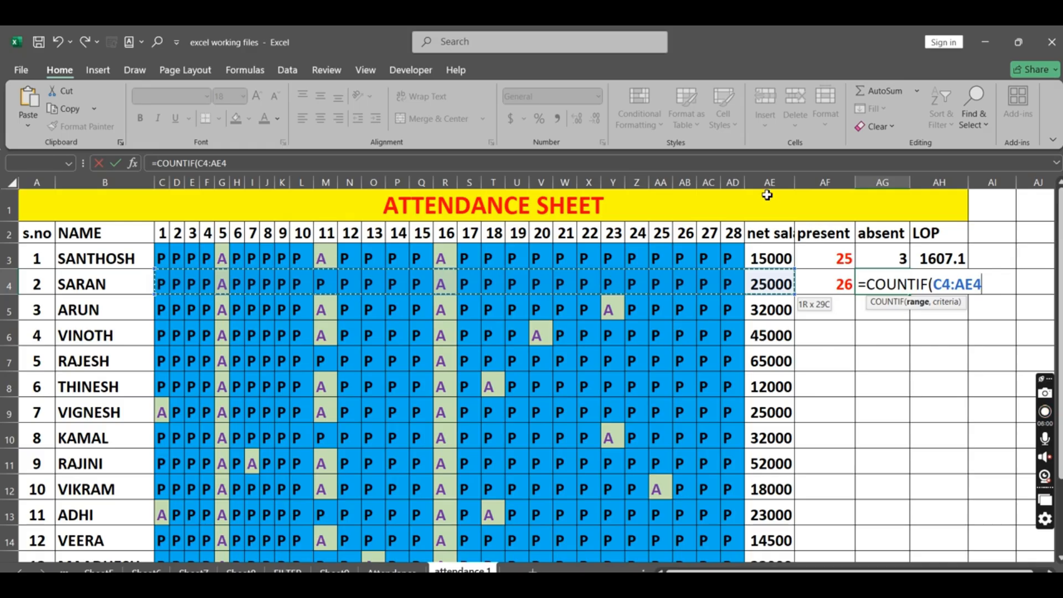
left_click(981, 272)
type(",\"A\"")
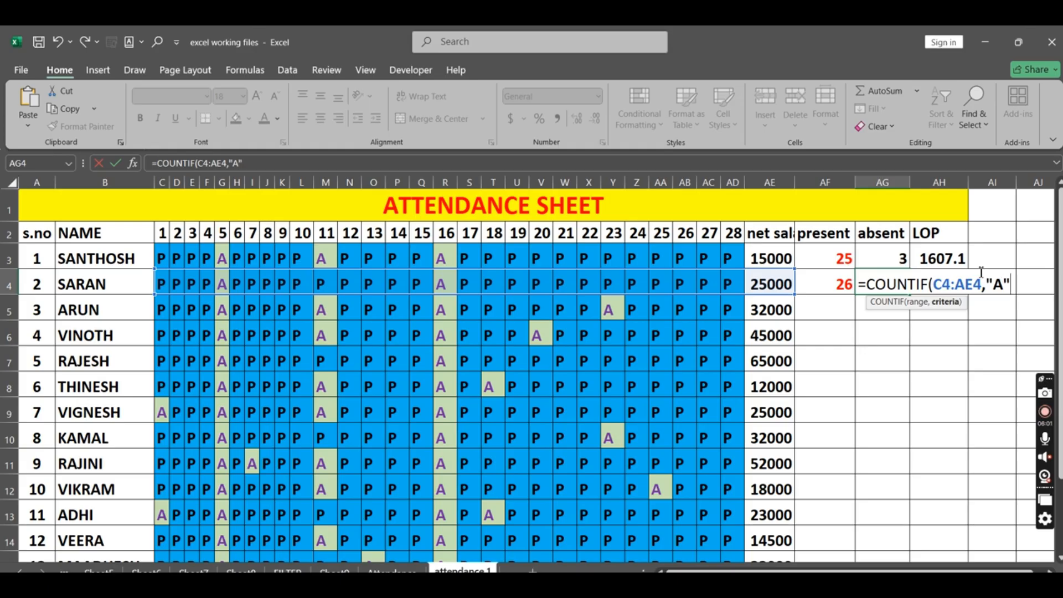
type(")")
key("Return")
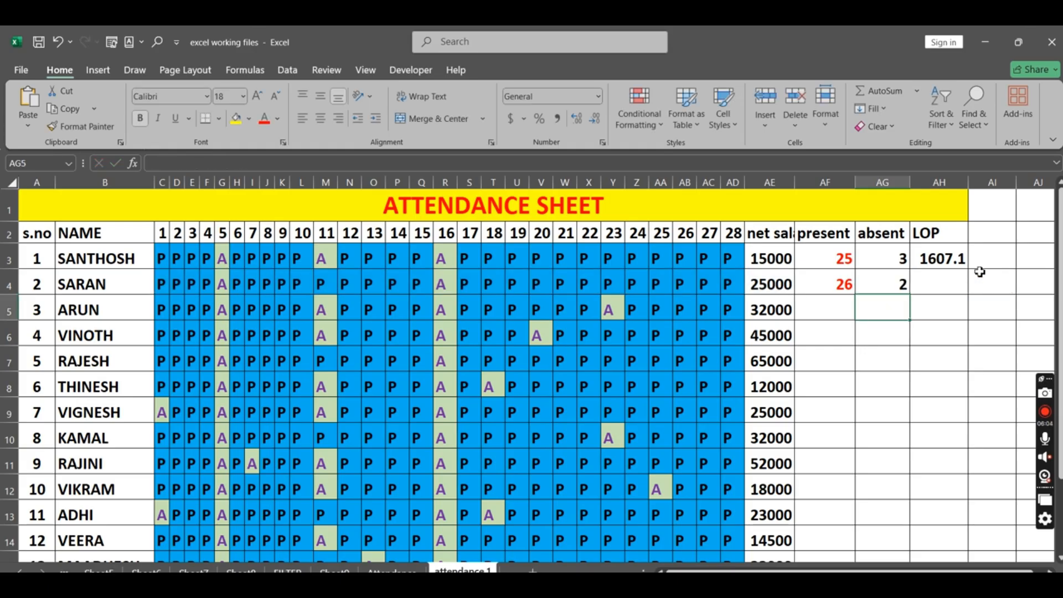
Step: Fill the present and absent formulas from AF4 and AG4 down their columns for the remaining employees
left_click(842, 276)
double_click(856, 297)
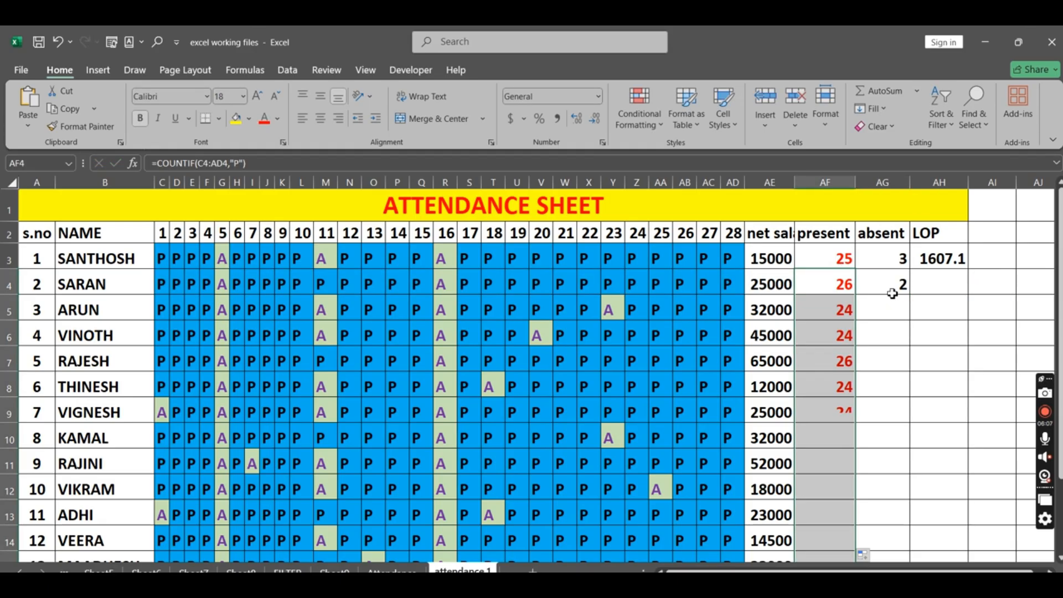
left_click(902, 285)
double_click(911, 297)
Step: Enter =AE4/28 in LOP cell AH4 to divide the second employee's net salary by 28 days
left_click(926, 284)
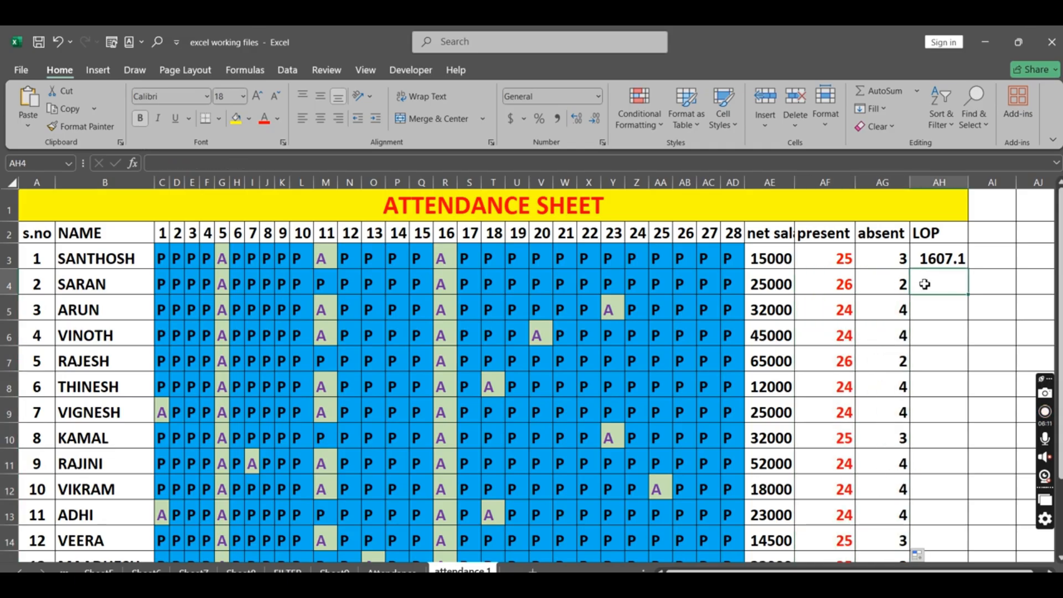
type("=")
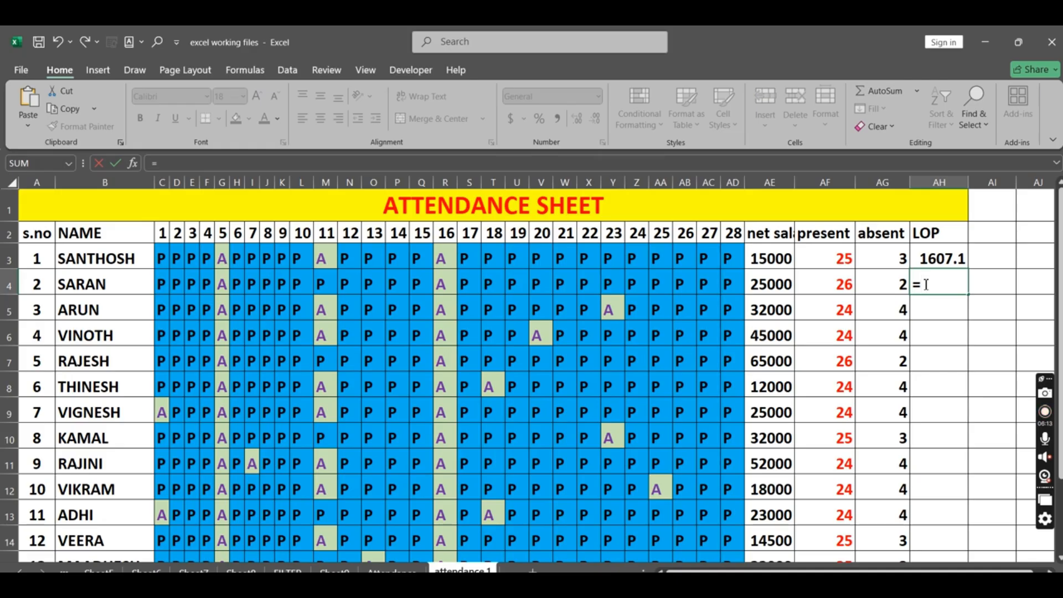
left_click(767, 279)
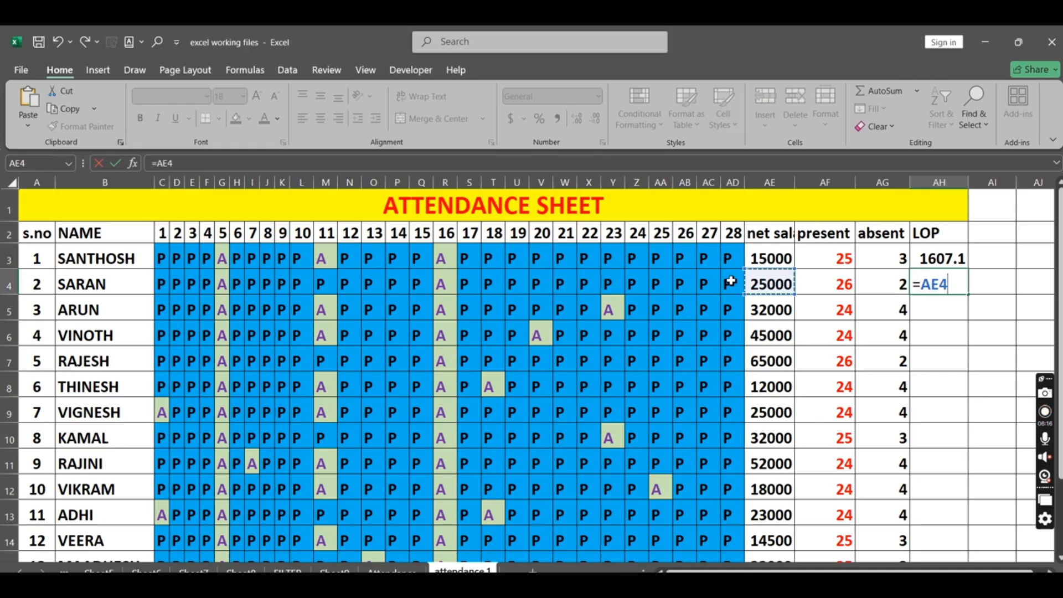
type("/28")
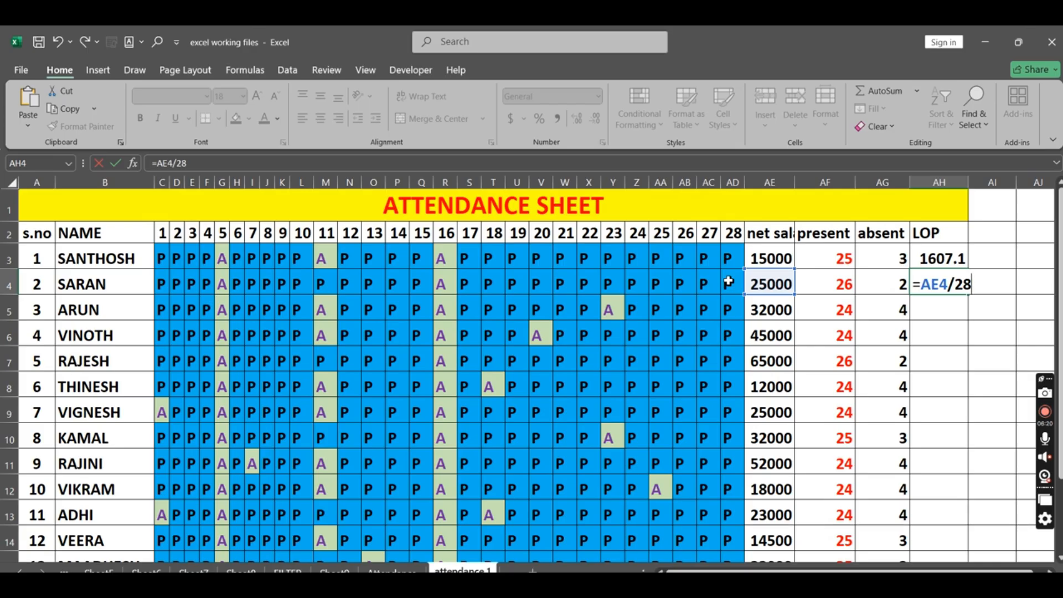
key("Return")
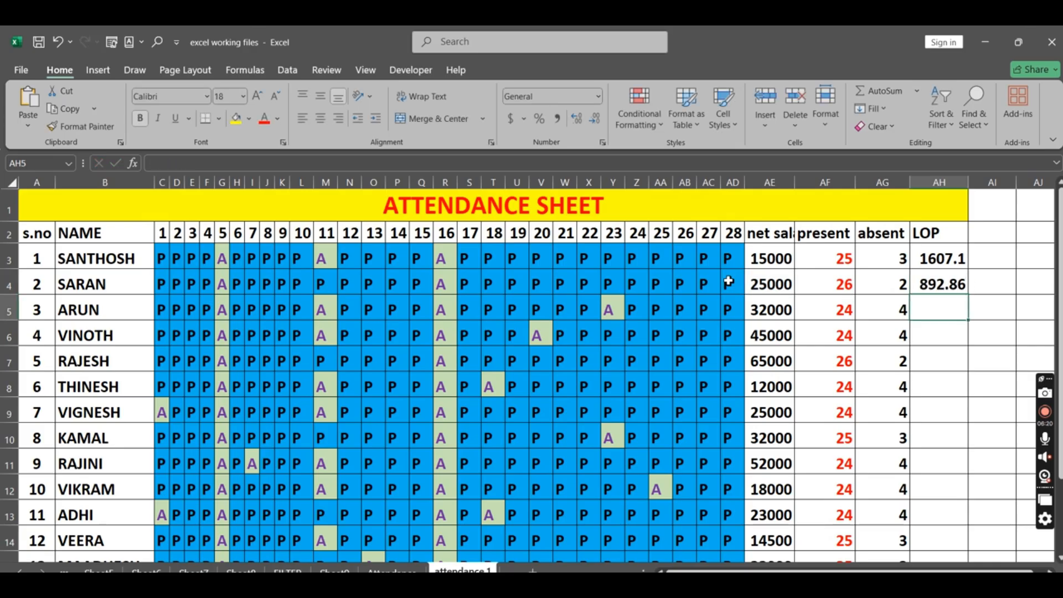
Step: Extend the second employee's LOP formula in AH4 to =AE4/28*AG4 so it multiplies by the absent days
left_click(954, 287)
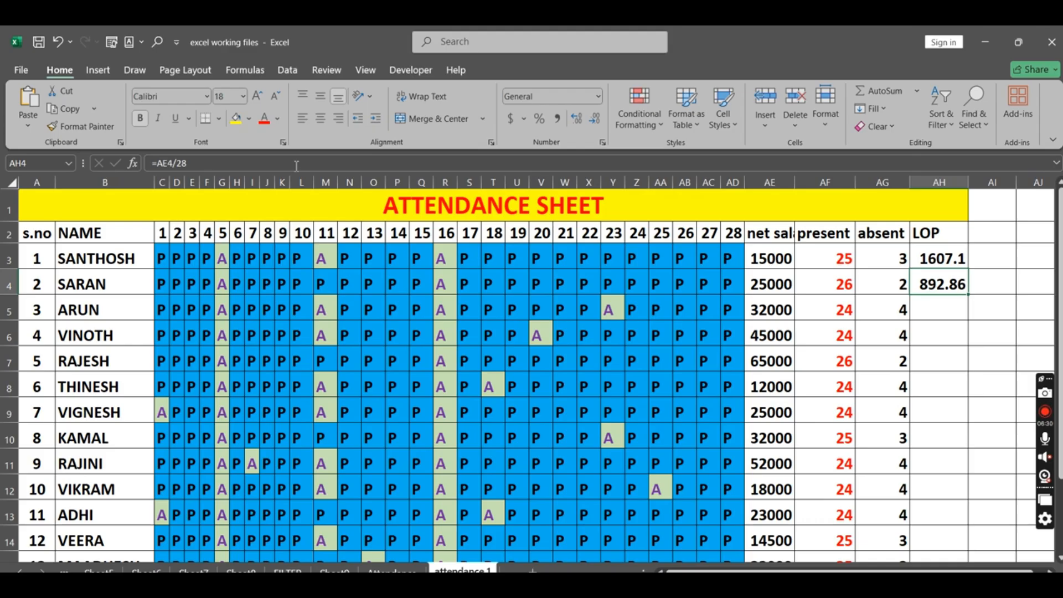
left_click(218, 162)
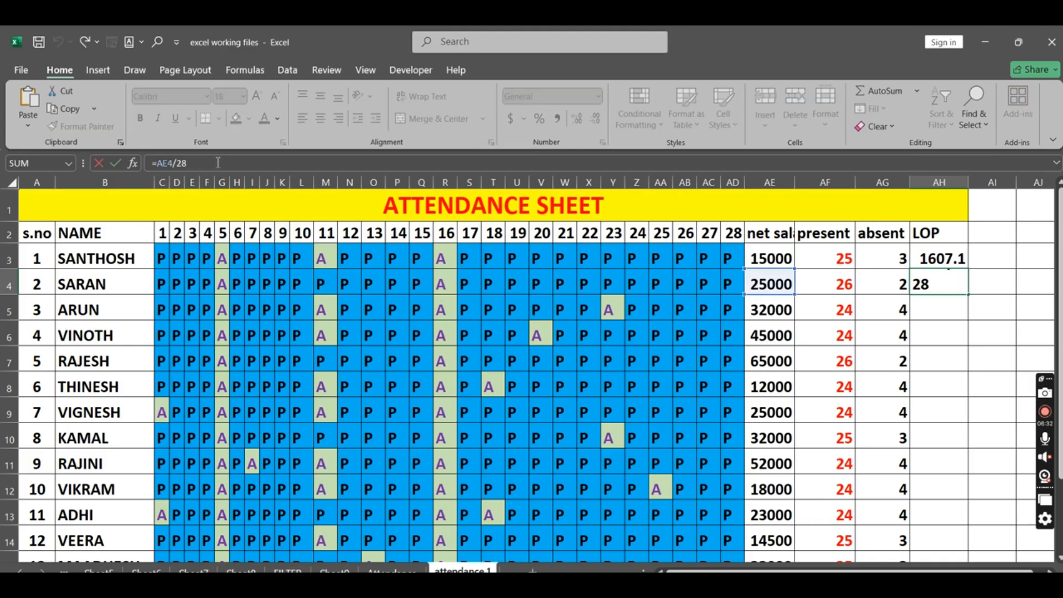
triple_click(944, 283)
left_click(979, 284)
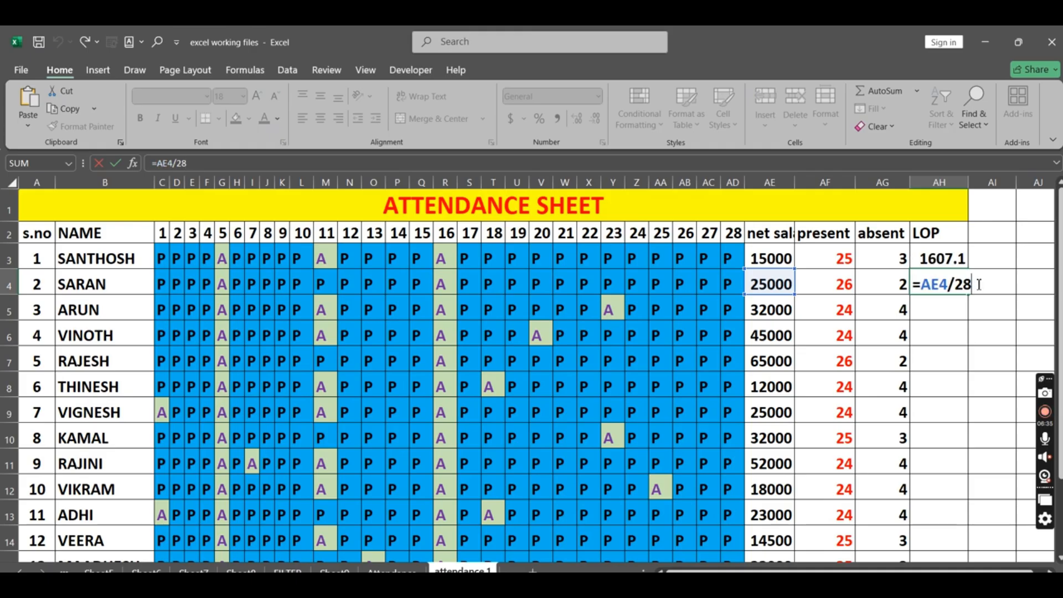
type("*")
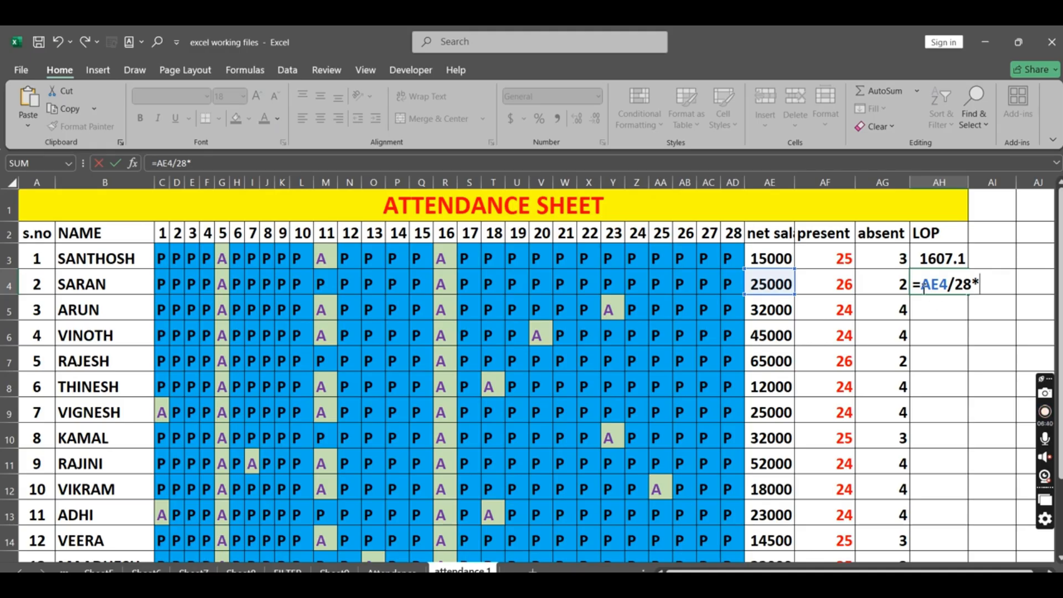
left_click(899, 276)
key("Return")
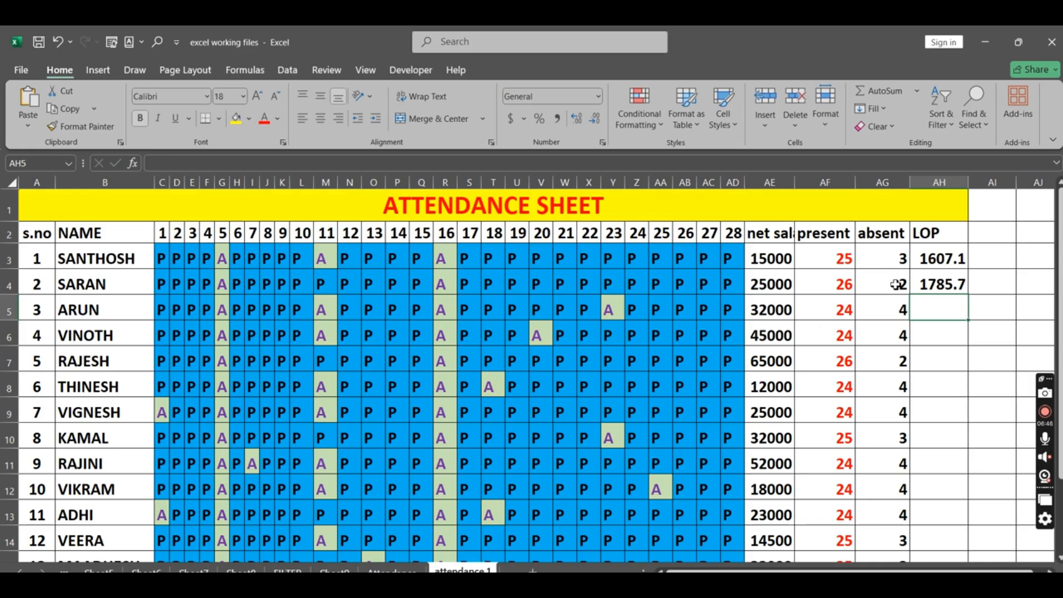
Step: Test the LOP calculation by overwriting absent cell AG4 with 3 and then 5, and undo both entries
left_click(896, 280)
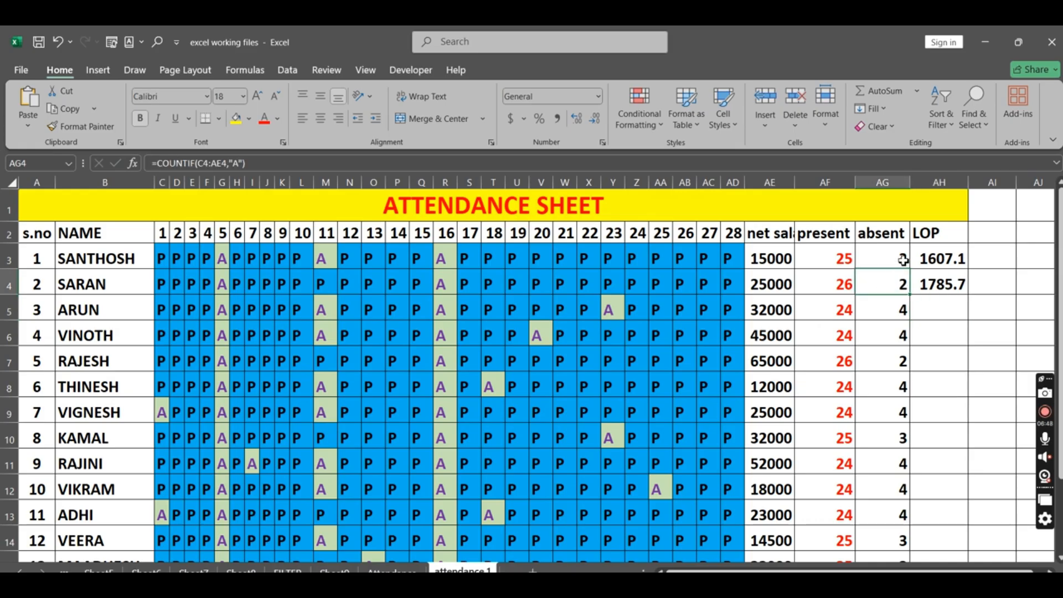
type("2")
key("BackSpace")
type("3")
key("Return")
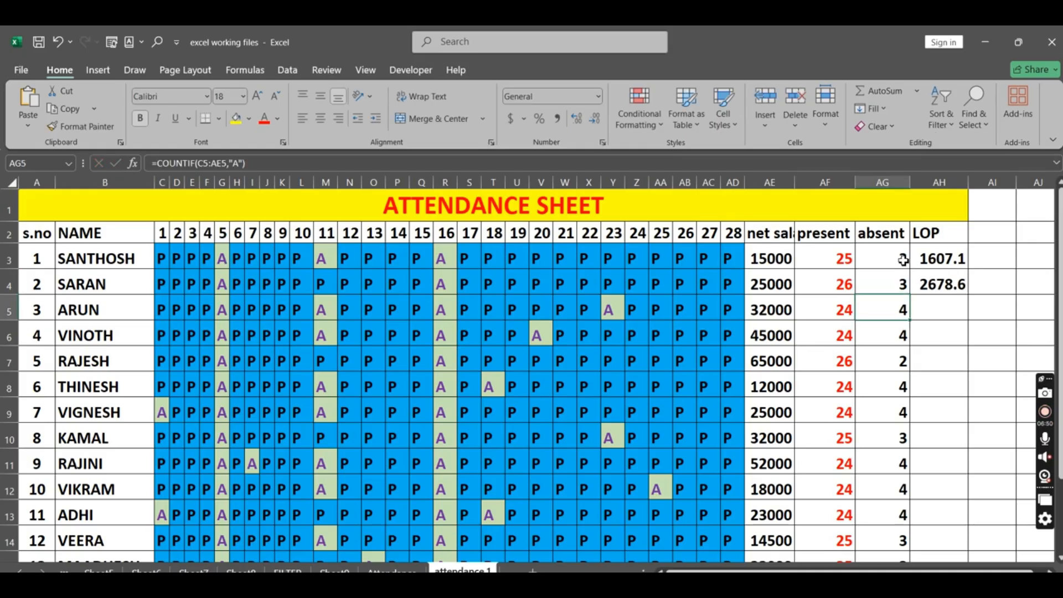
left_click(886, 284)
type("5")
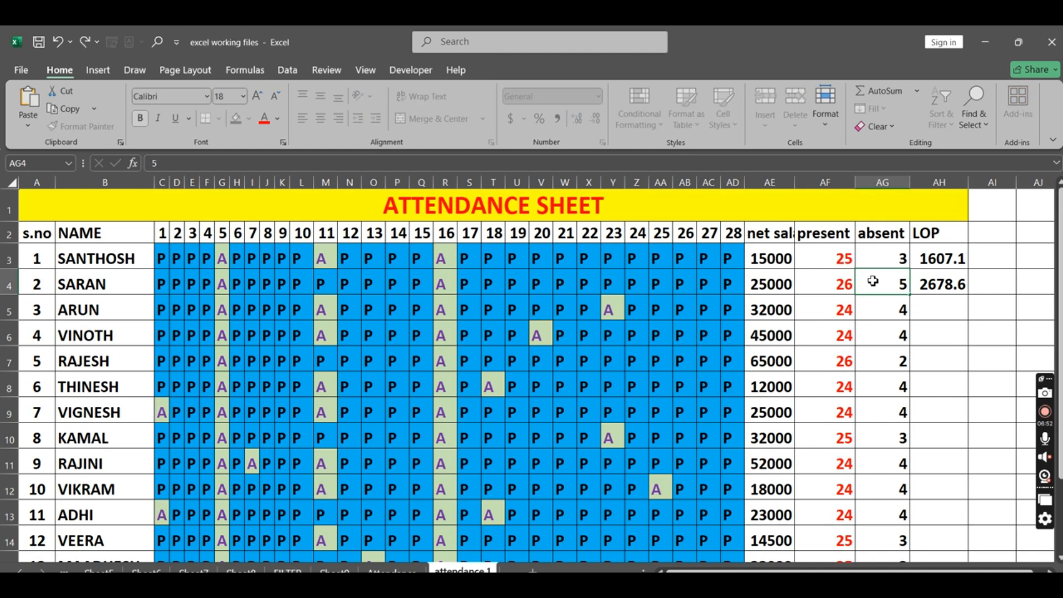
key("Return")
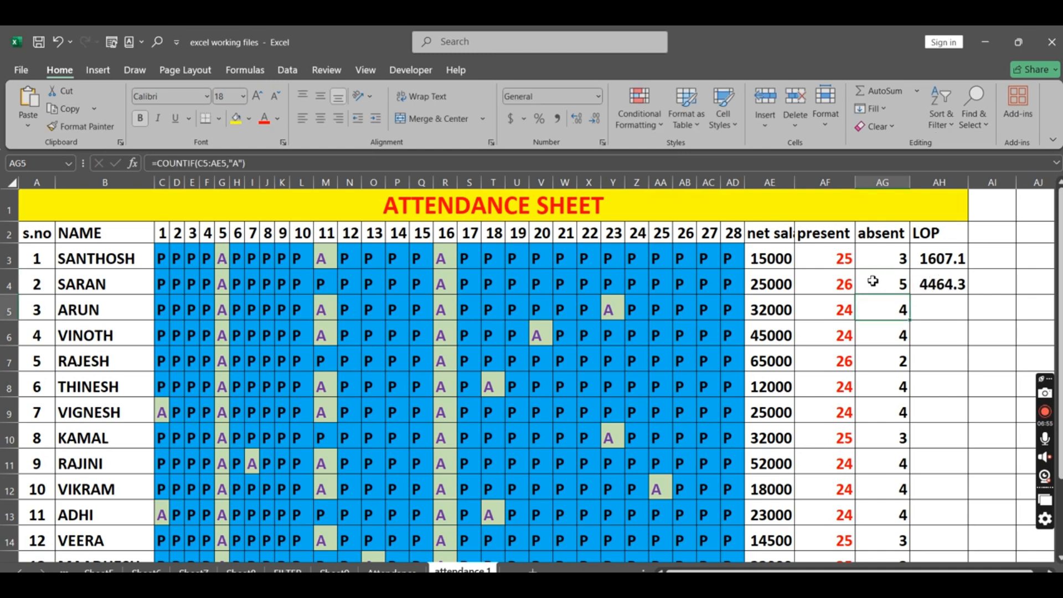
key("ctrl+z")
key("ctrl+z")
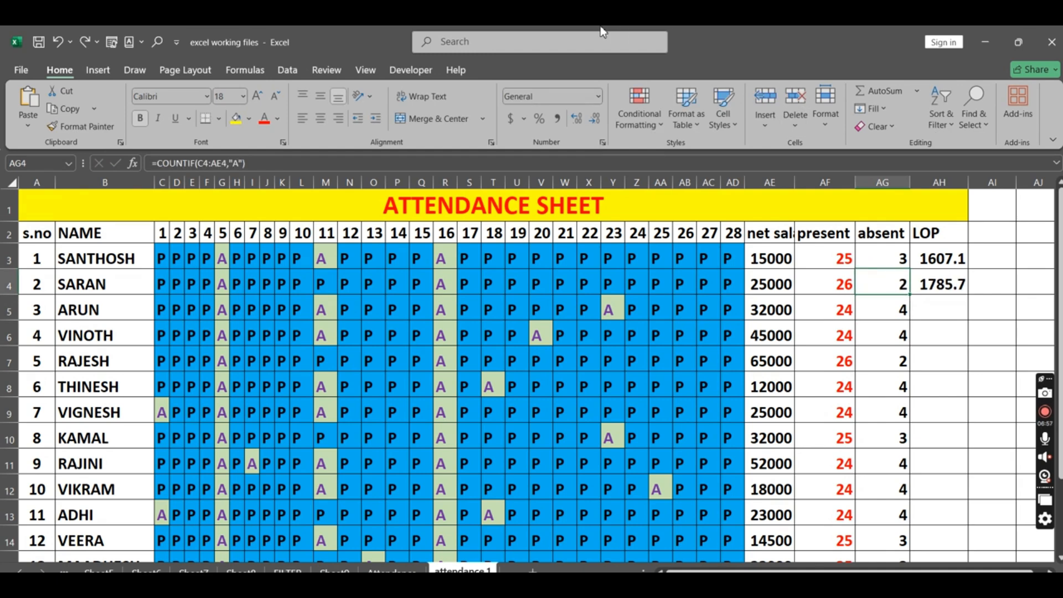
Step: Fill the LOP formula from AH4 down to AH15 for the remaining employees and check the filled rows
left_click(940, 287)
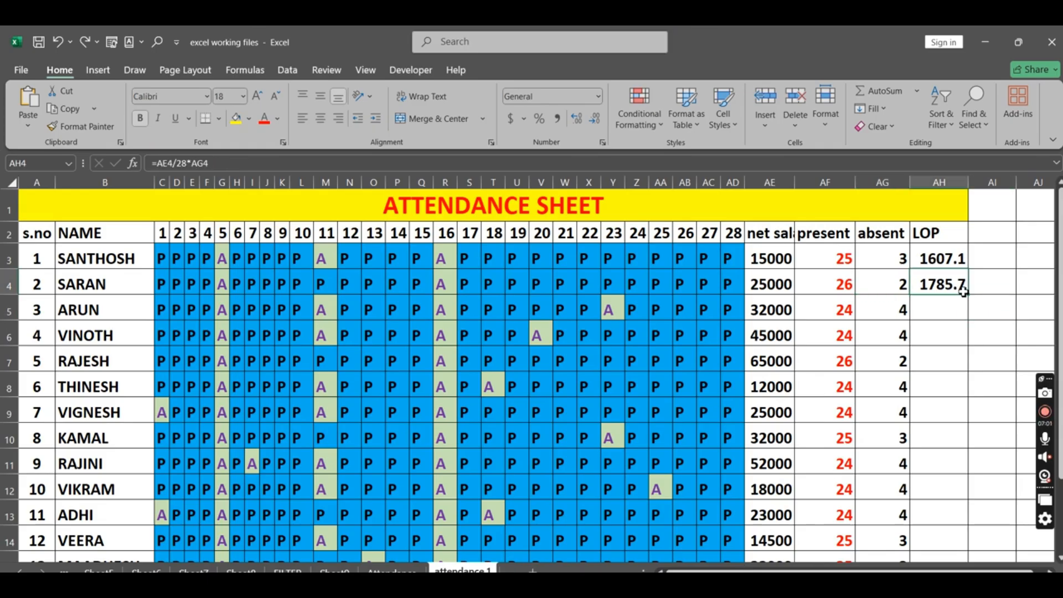
double_click(970, 298)
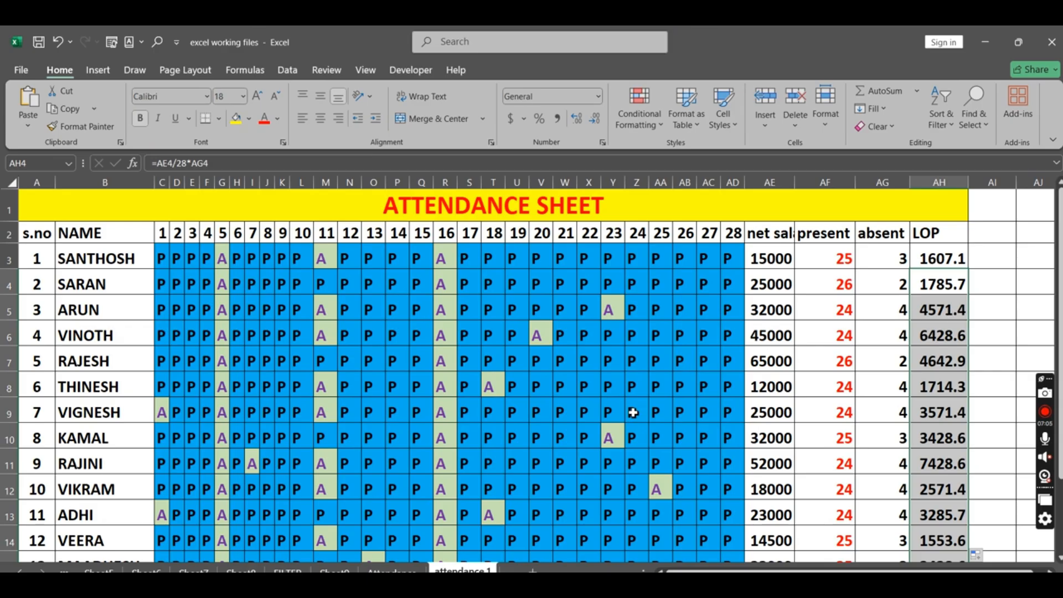
scroll(632, 407, "down", 1)
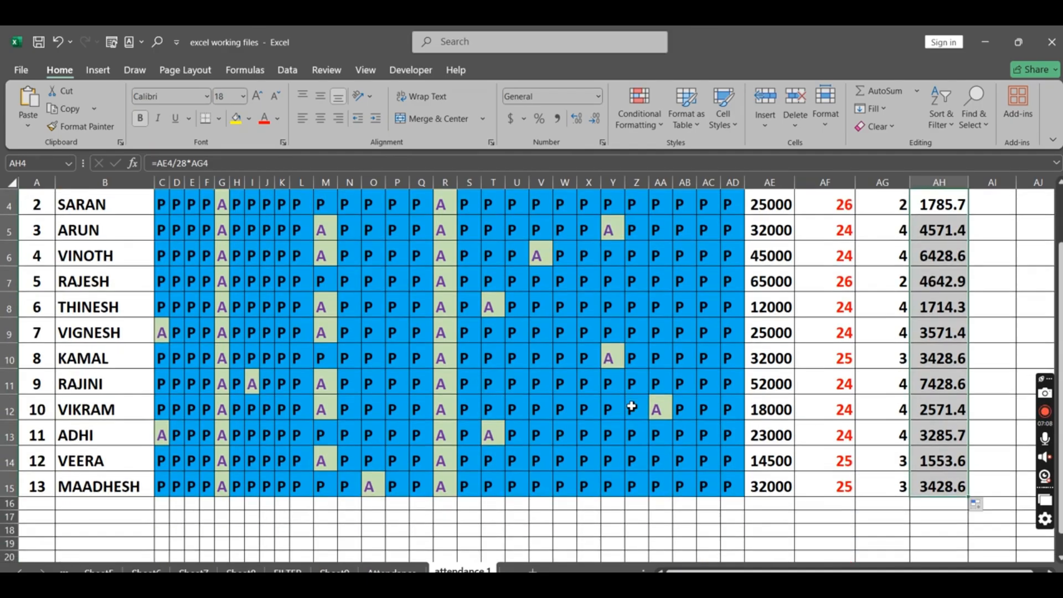
scroll(632, 407, "up", 1)
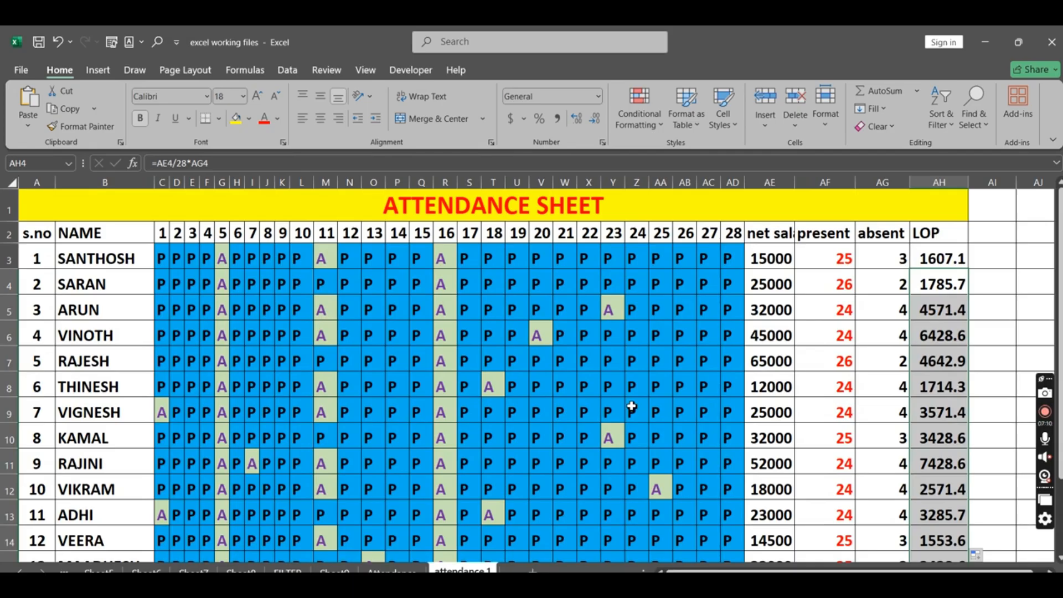